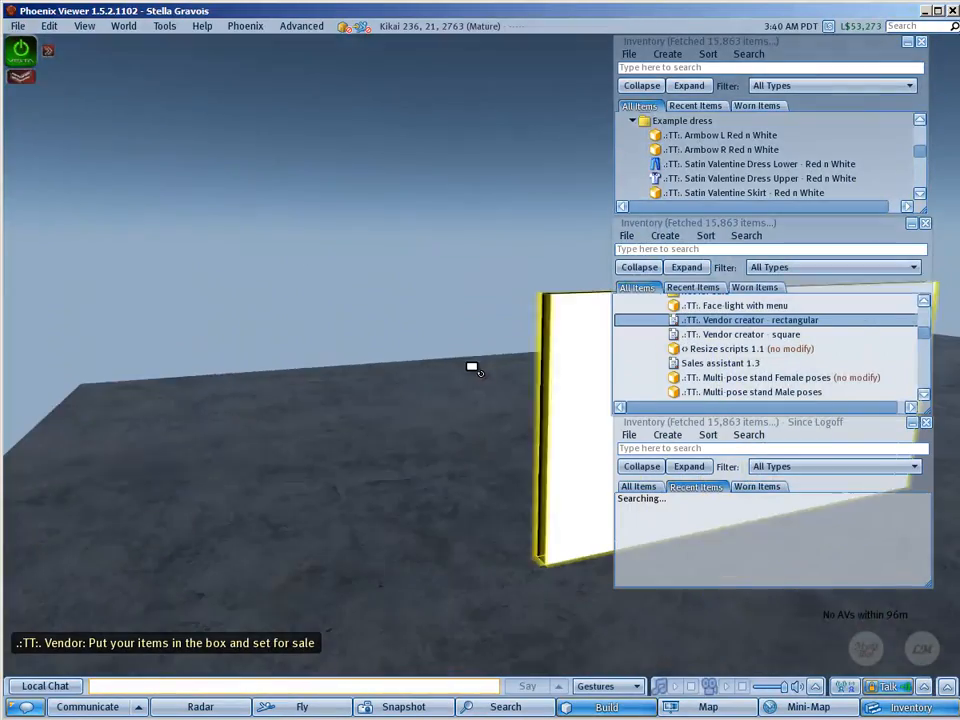
# - Apply the Vendor creator - square script to the selected box to shape it into a square vendor
pyautogui.press('Escape')
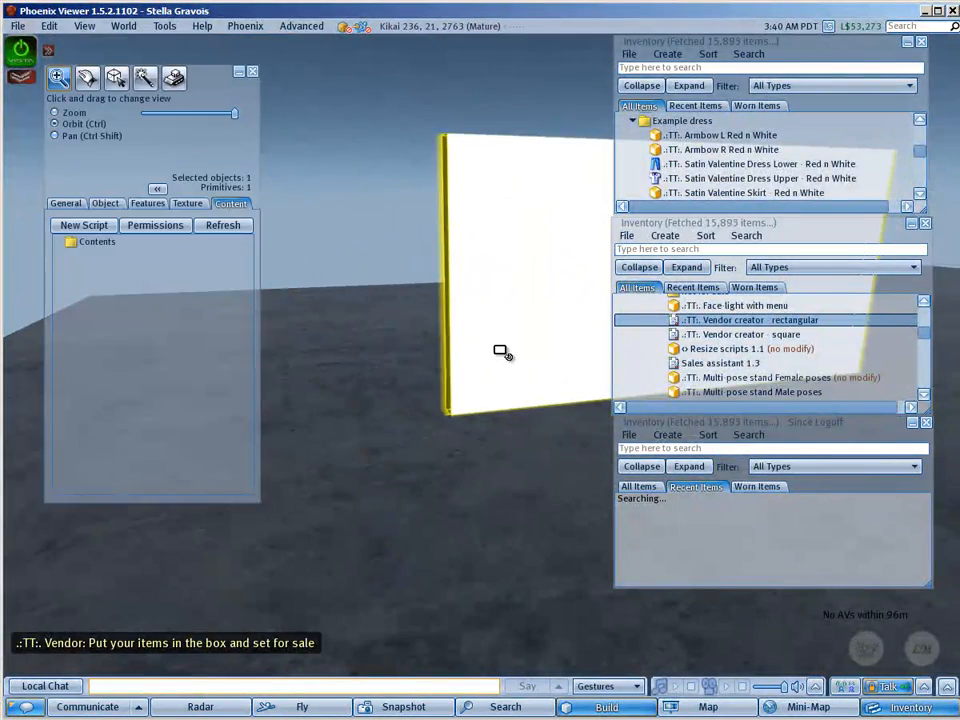
pyautogui.keyDown('alt'); pyautogui.moveTo(581, 275); pyautogui.dragTo(490, 380); pyautogui.keyUp('alt')
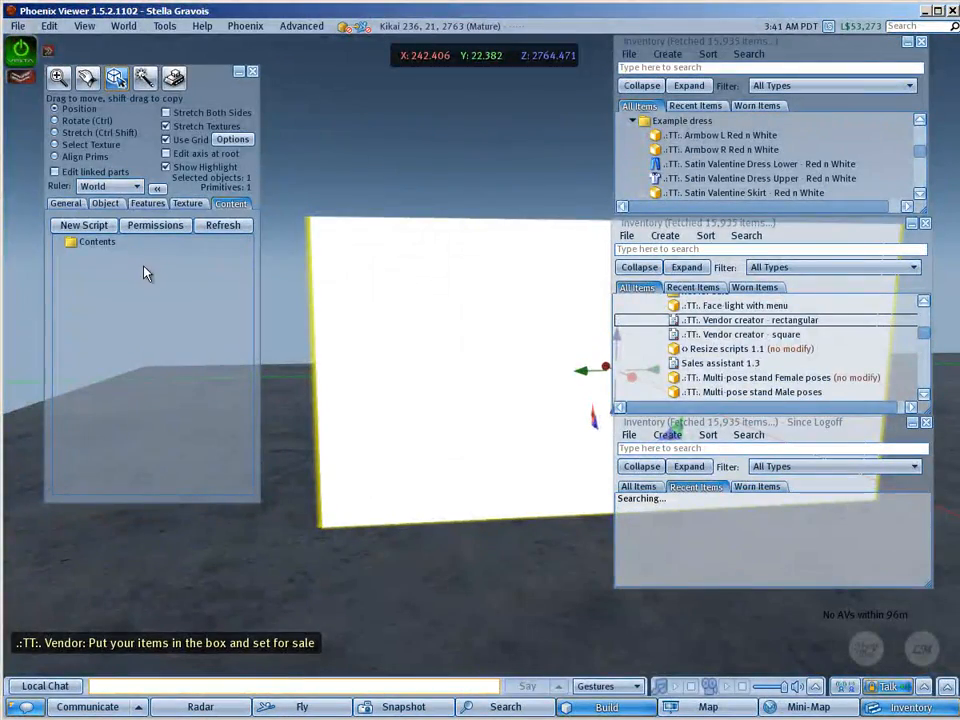
pyautogui.click(697, 335)
pyautogui.moveTo(73, 345); pyautogui.dragTo(74, 346)
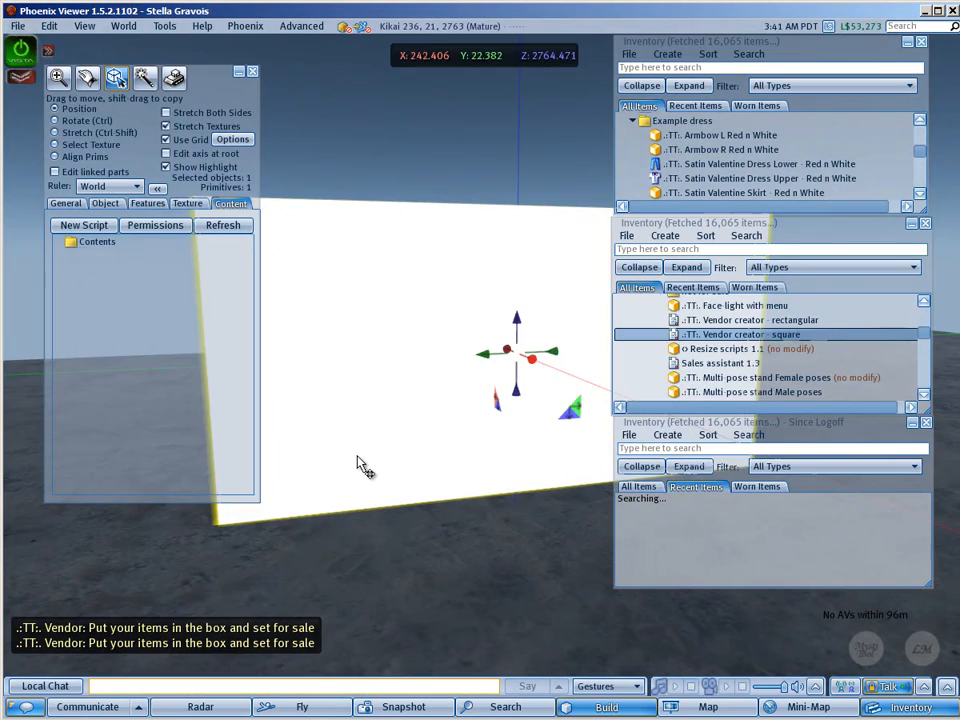
pyautogui.keyDown('alt'); pyautogui.moveTo(556, 410); pyautogui.dragTo(481, 371); pyautogui.keyUp('alt')
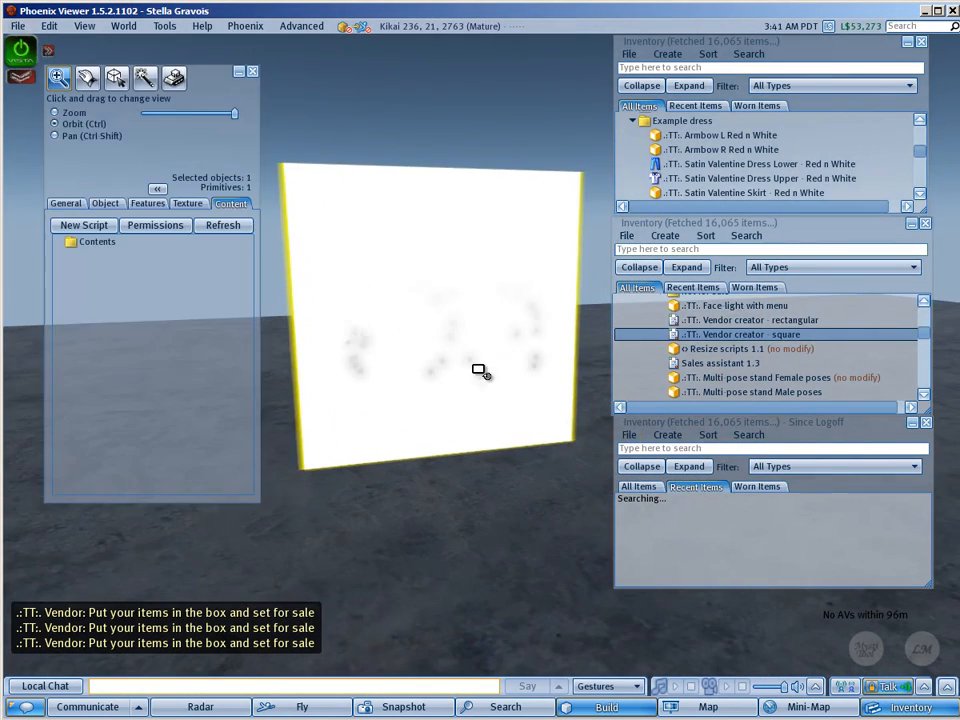
# - Rename the vendor object as ".:TT:. Vendor Example dress"
pyautogui.click(77, 204)
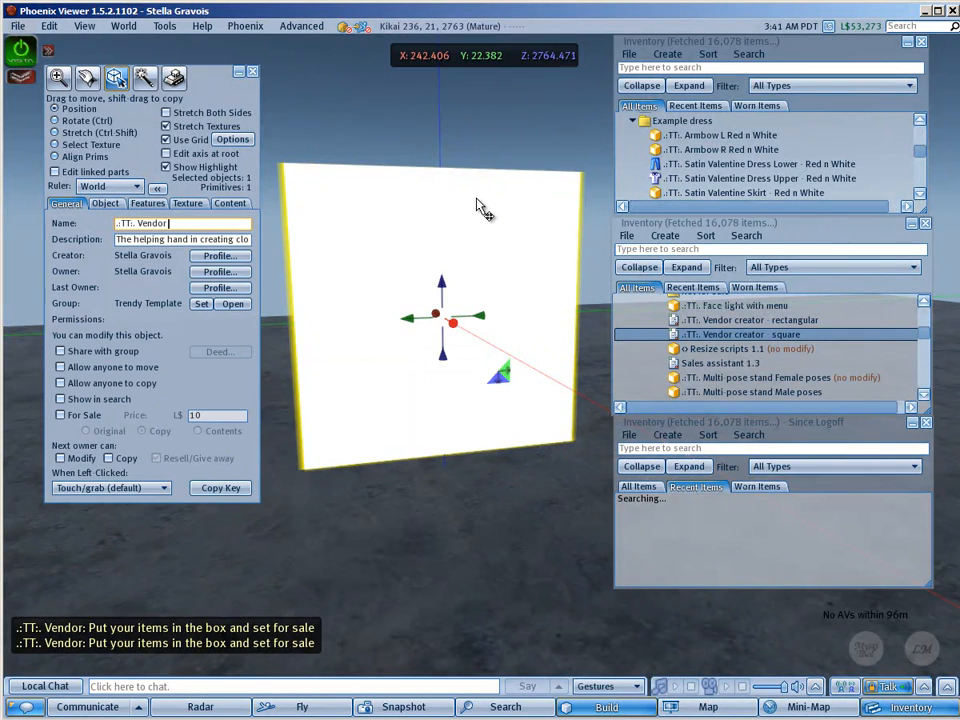
pyautogui.write('Exa')
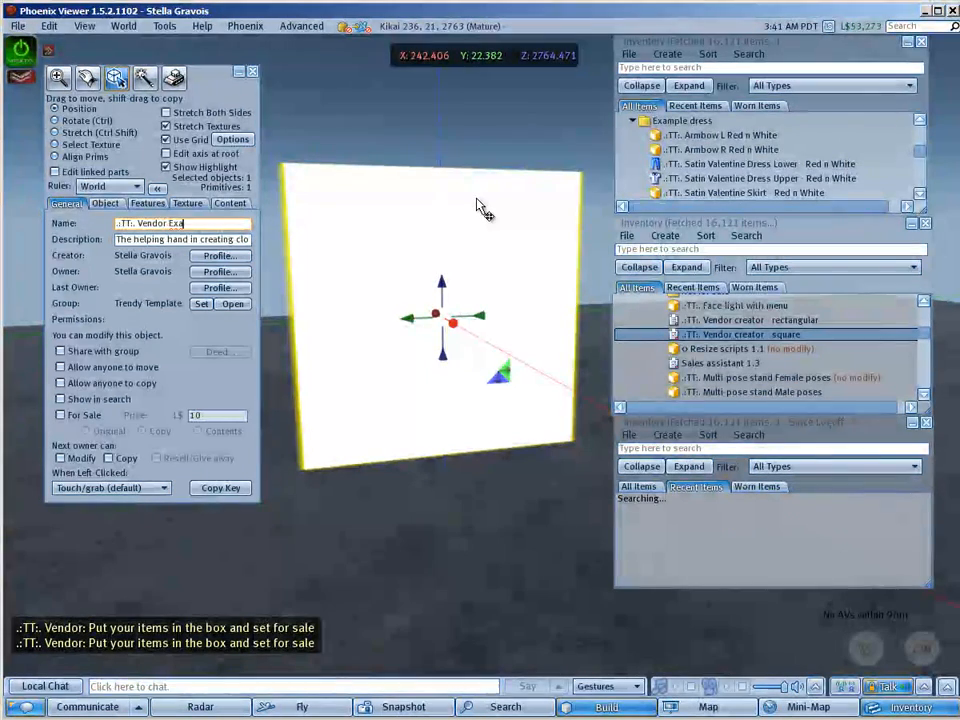
pyautogui.write('mple dress')
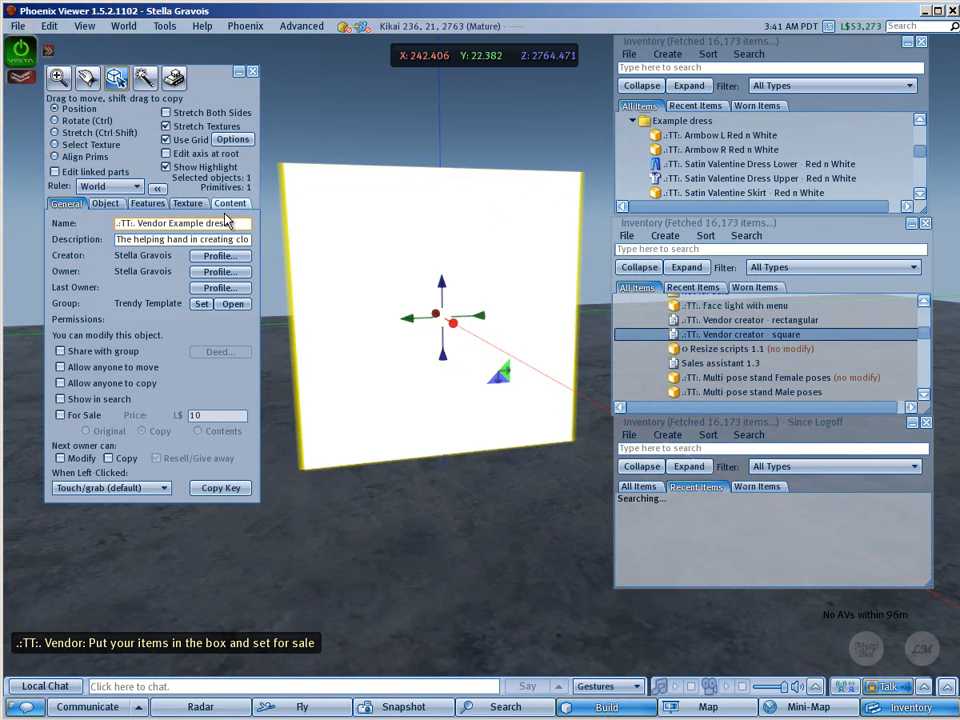
# - Add all five items of the Example dress folder, from Armbow L to Satin Valentine Skirt, to the vendor's contents
pyautogui.click(232, 204)
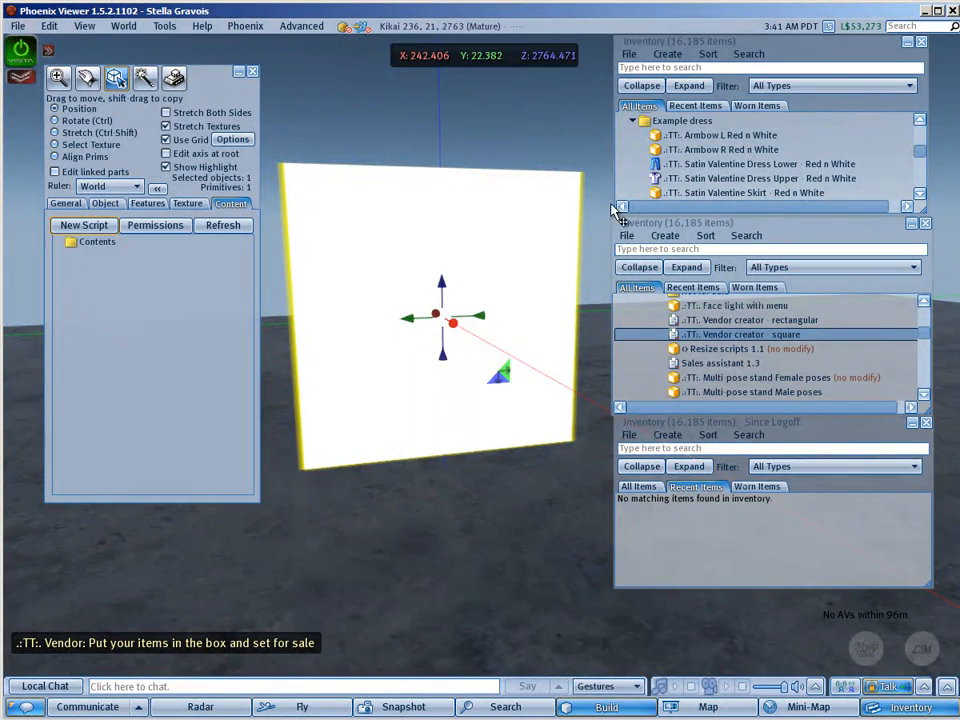
pyautogui.click(720, 136)
pyautogui.keyDown('shift'); pyautogui.click(731, 193); pyautogui.keyUp('shift')
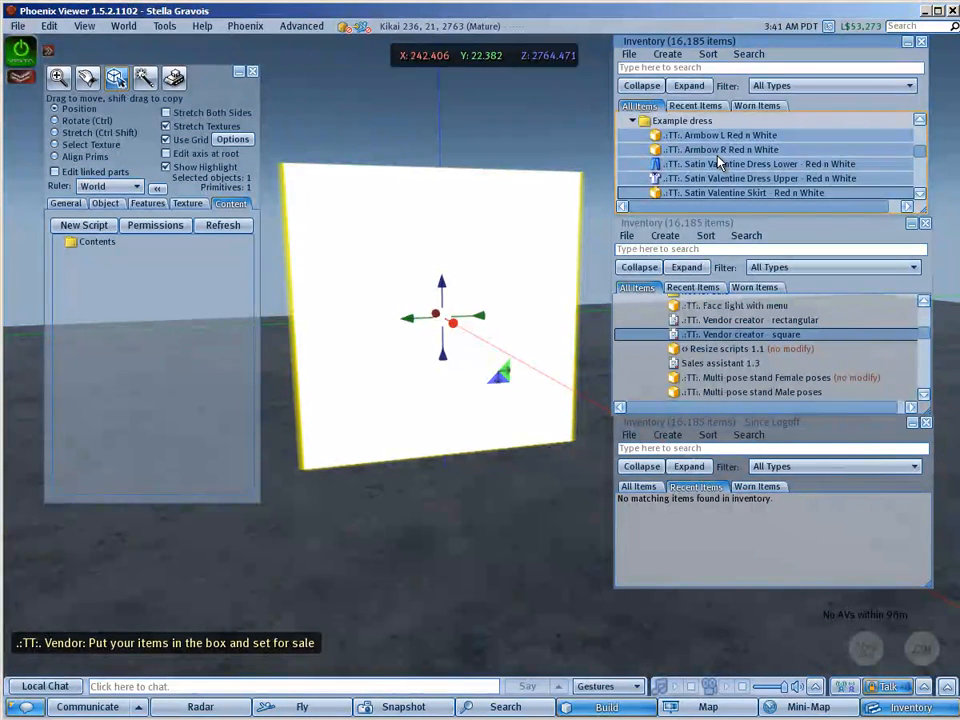
pyautogui.moveTo(716, 160); pyautogui.dragTo(212, 336)
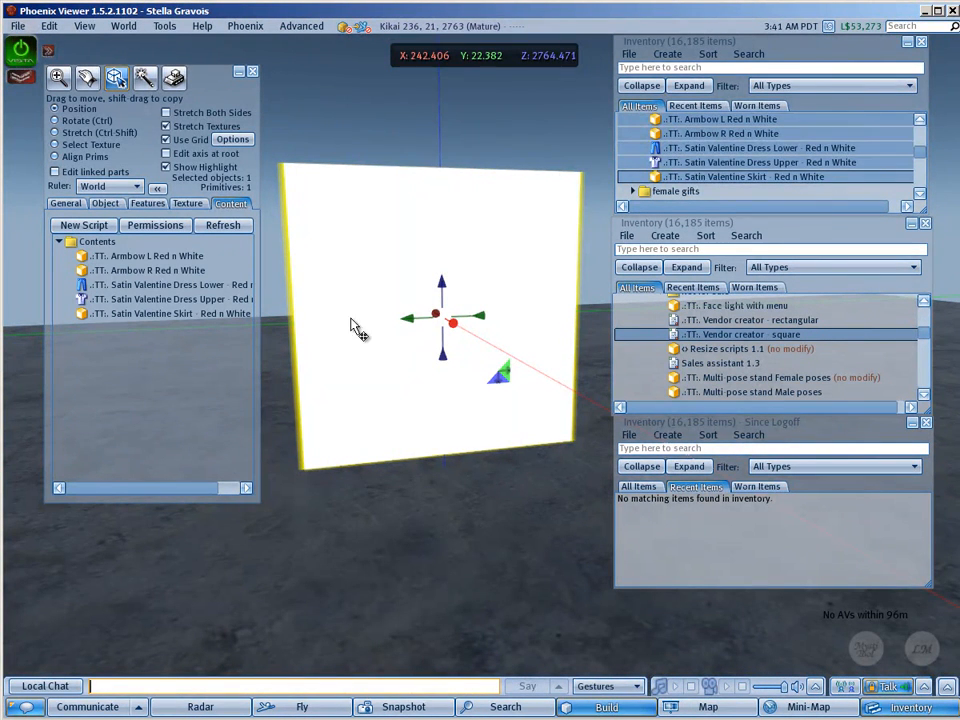
# - Disallow Resell/Give away for the next owner in the properties of the inventory's Armbow L Red n White item
pyautogui.click(680, 131)
pyautogui.rightClick(685, 122)
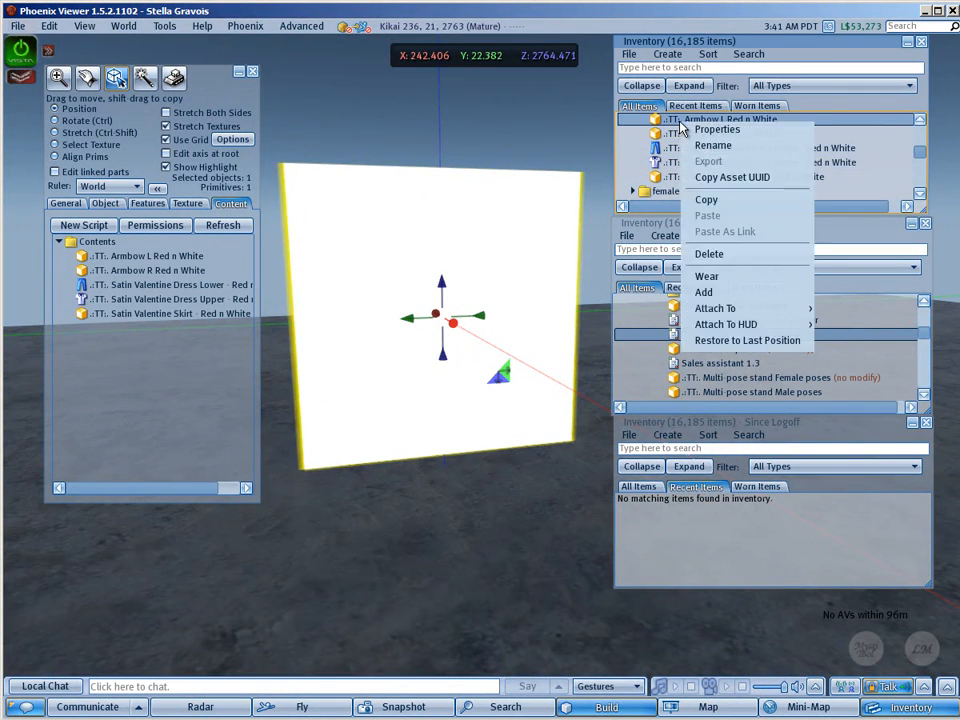
pyautogui.click(716, 130)
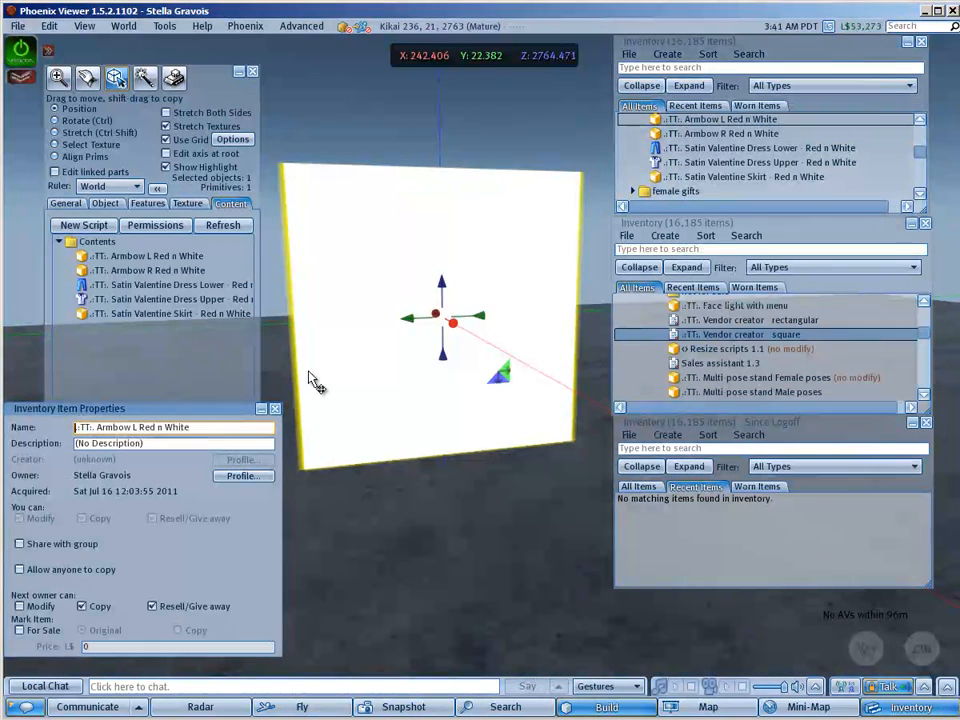
pyautogui.moveTo(223, 409); pyautogui.dragTo(554, 171)
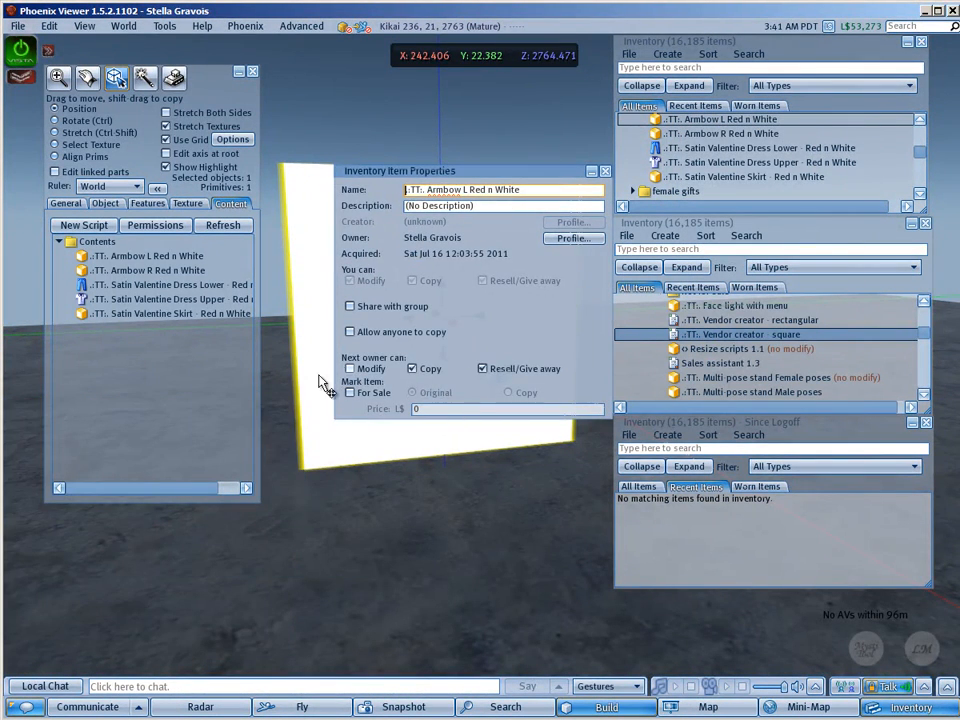
pyautogui.click(483, 369)
pyautogui.click(605, 171)
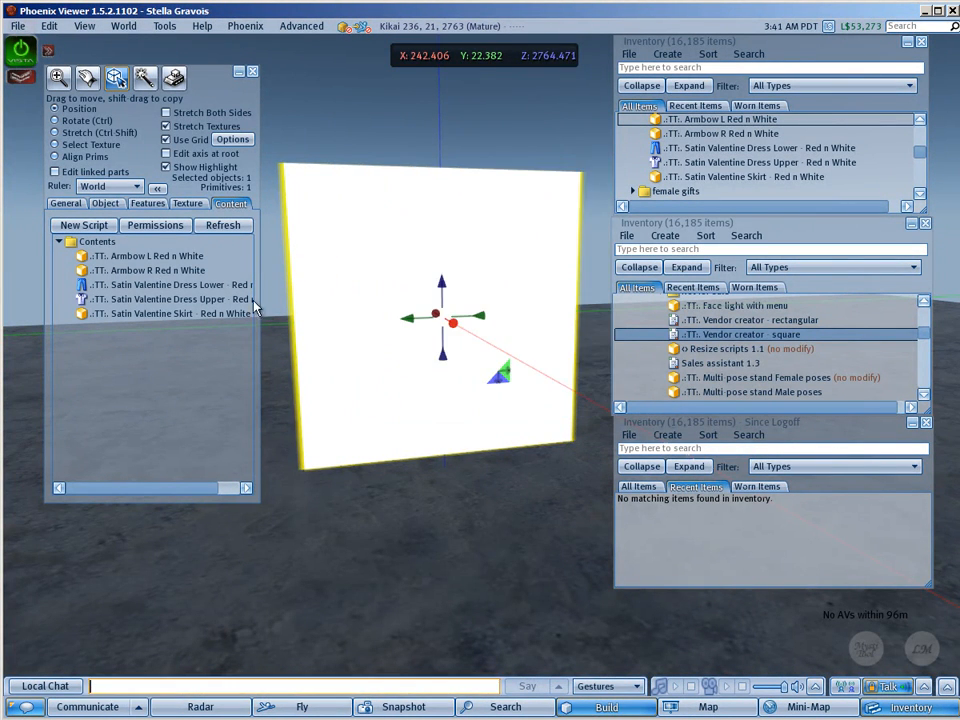
# - Bulk-change permissions of the clothing and objects in the vendor so the next owner can copy but not modify or resell
pyautogui.click(155, 225)
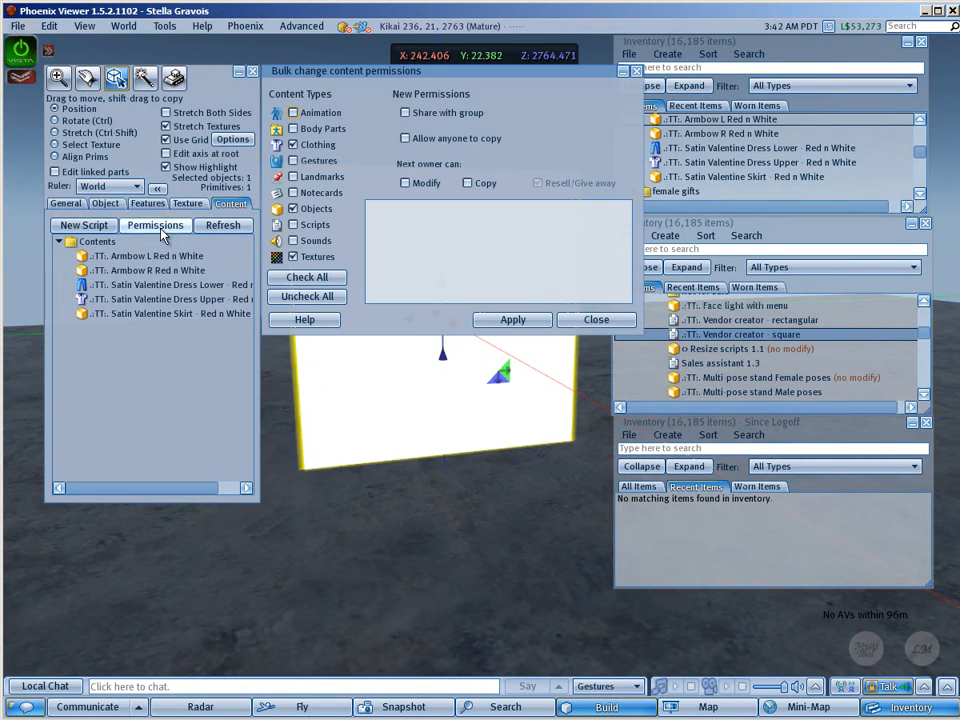
pyautogui.click(470, 184)
pyautogui.click(576, 188)
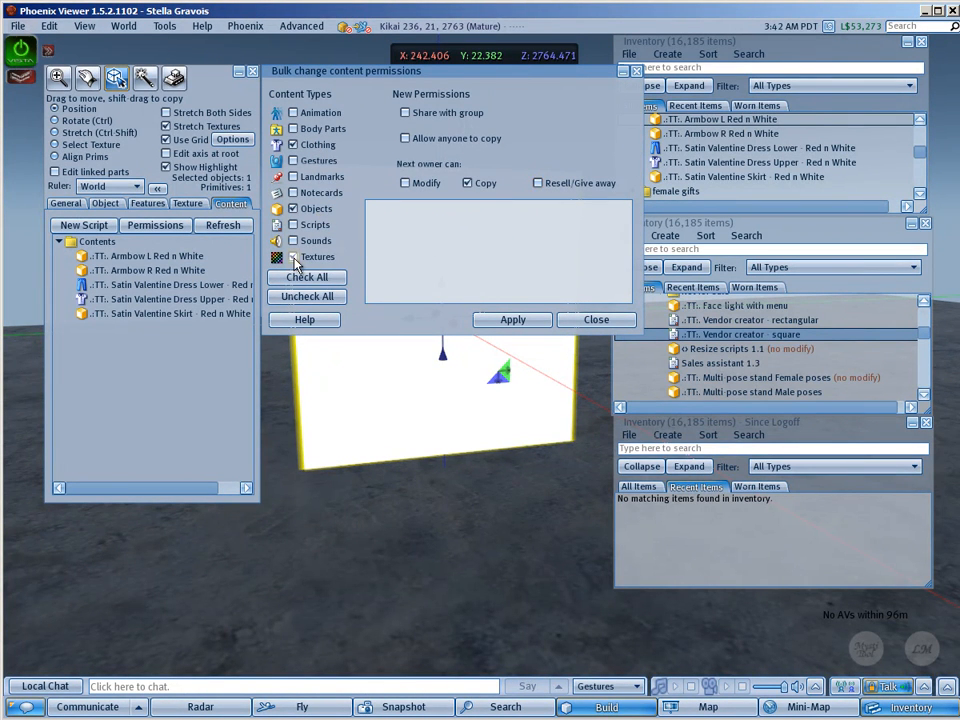
pyautogui.click(516, 322)
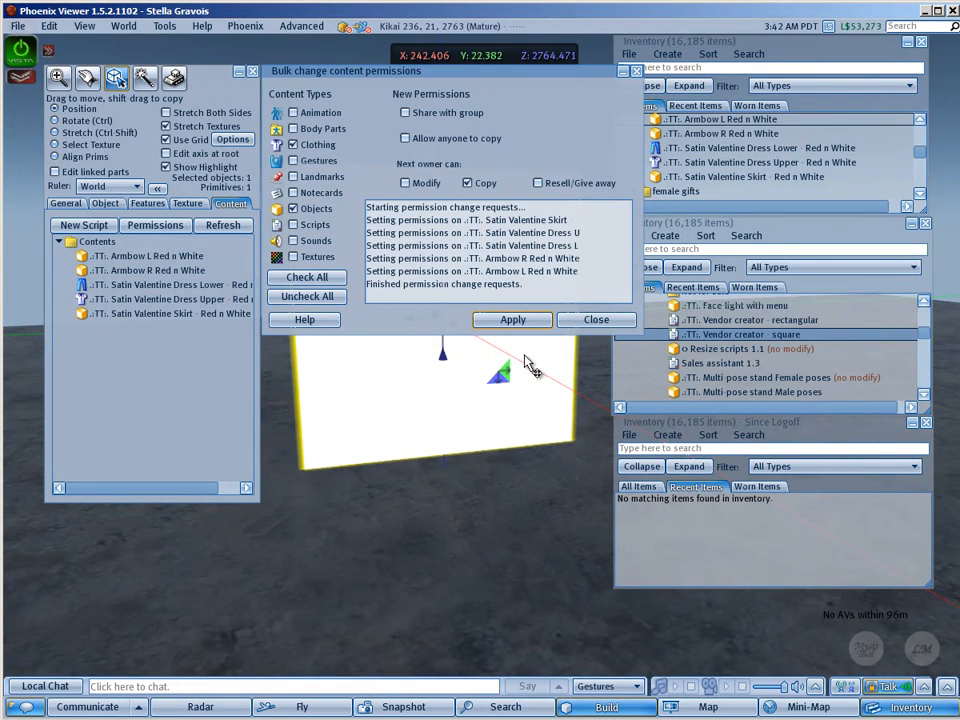
pyautogui.click(605, 322)
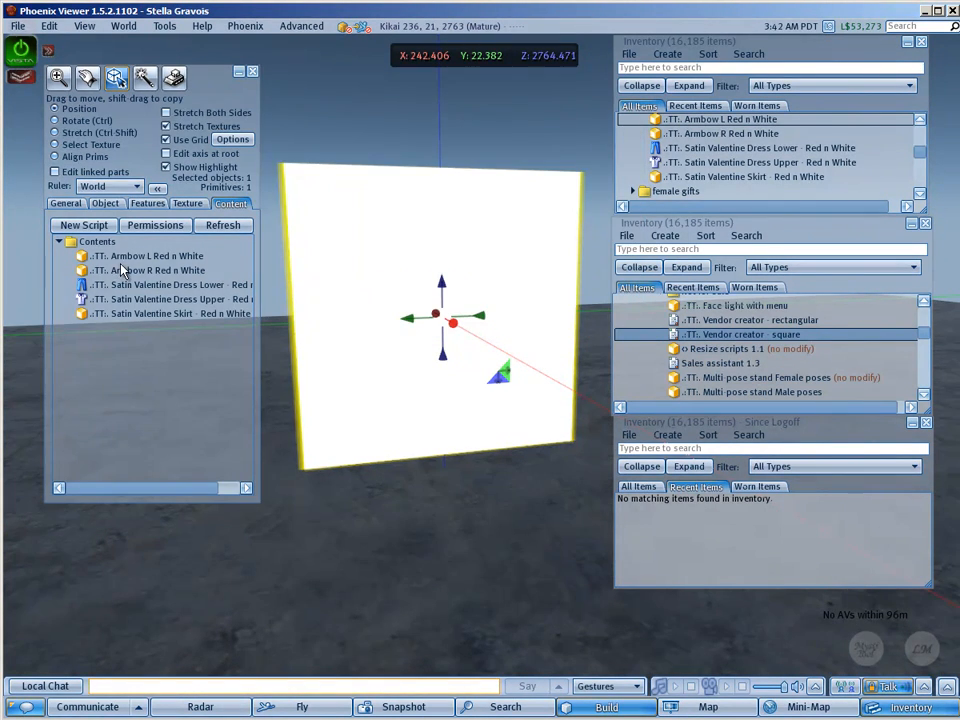
# - Check the next-owner permissions in the properties of Armbow L Red n White inside the vendor's contents
pyautogui.click(122, 262)
pyautogui.rightClick(122, 262)
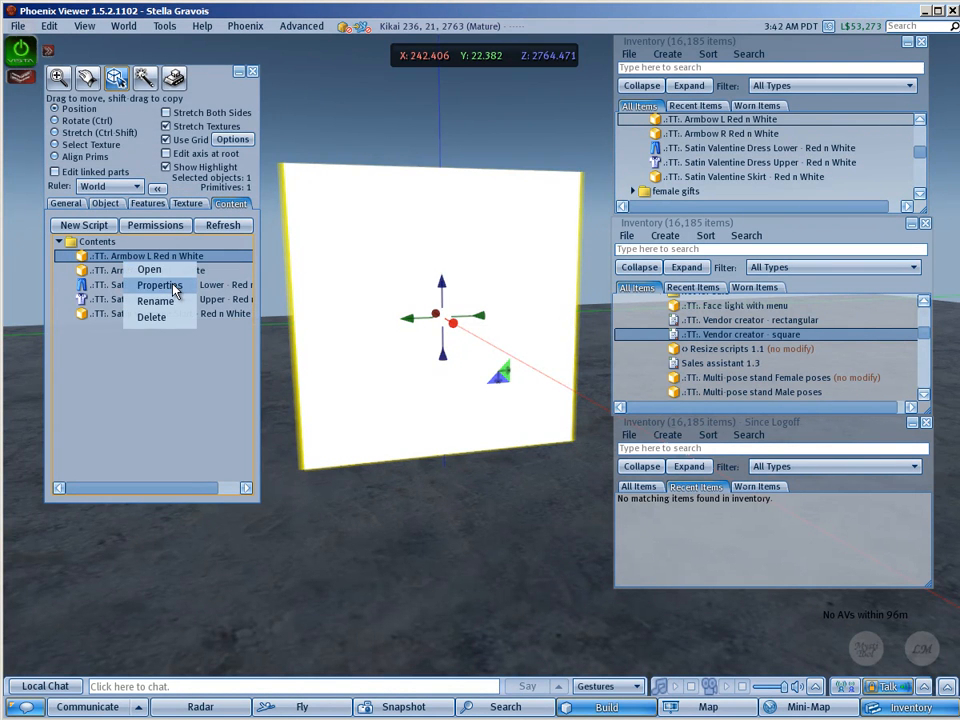
pyautogui.click(150, 285)
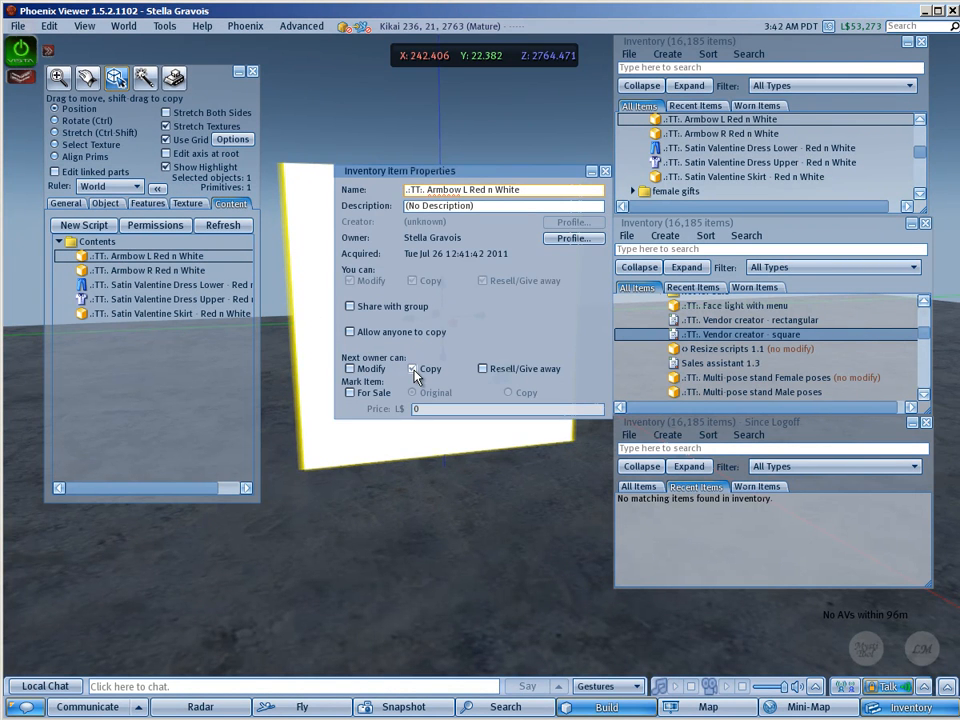
pyautogui.click(605, 171)
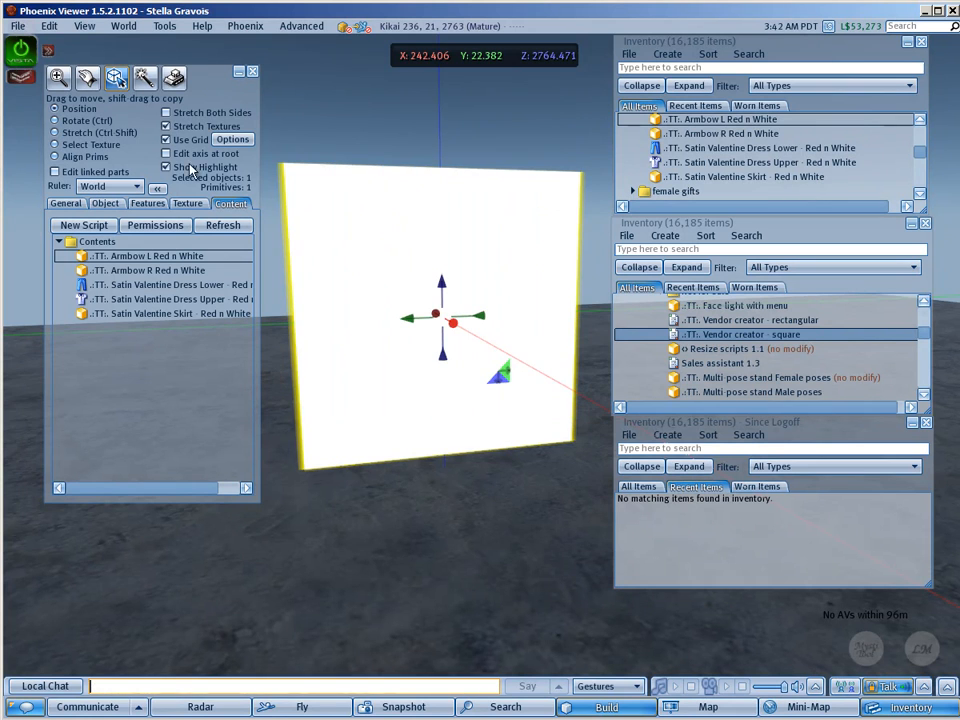
# - Upload the image photoshop vendor valentine 256.jpg for L$10
pyautogui.click(17, 27)
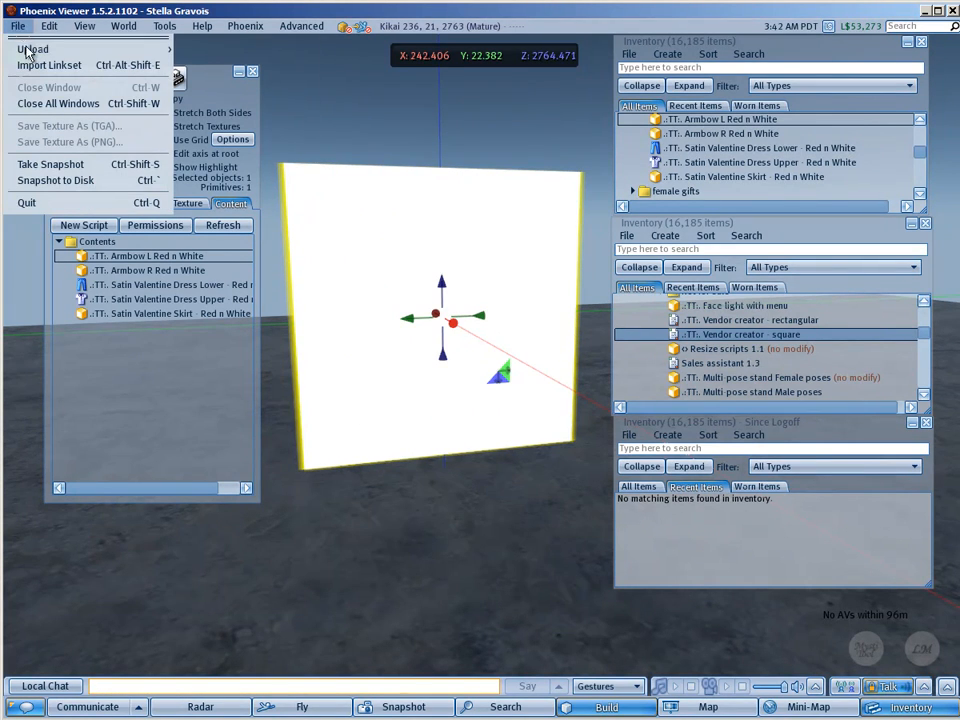
pyautogui.moveTo(30, 60)
pyautogui.click(275, 60)
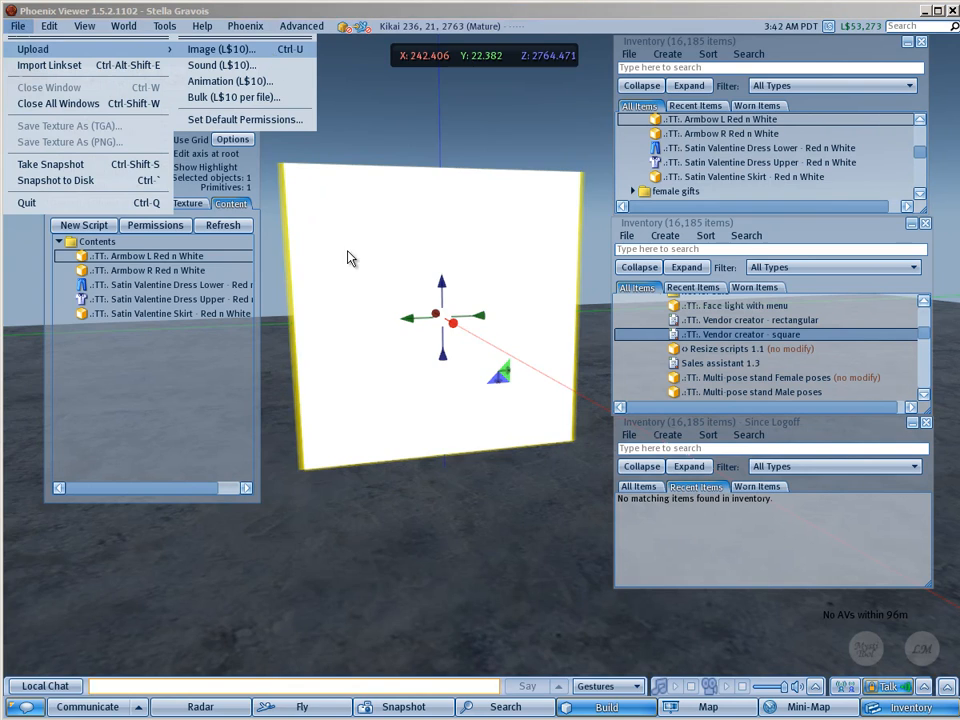
pyautogui.click(286, 148)
pyautogui.click(678, 684)
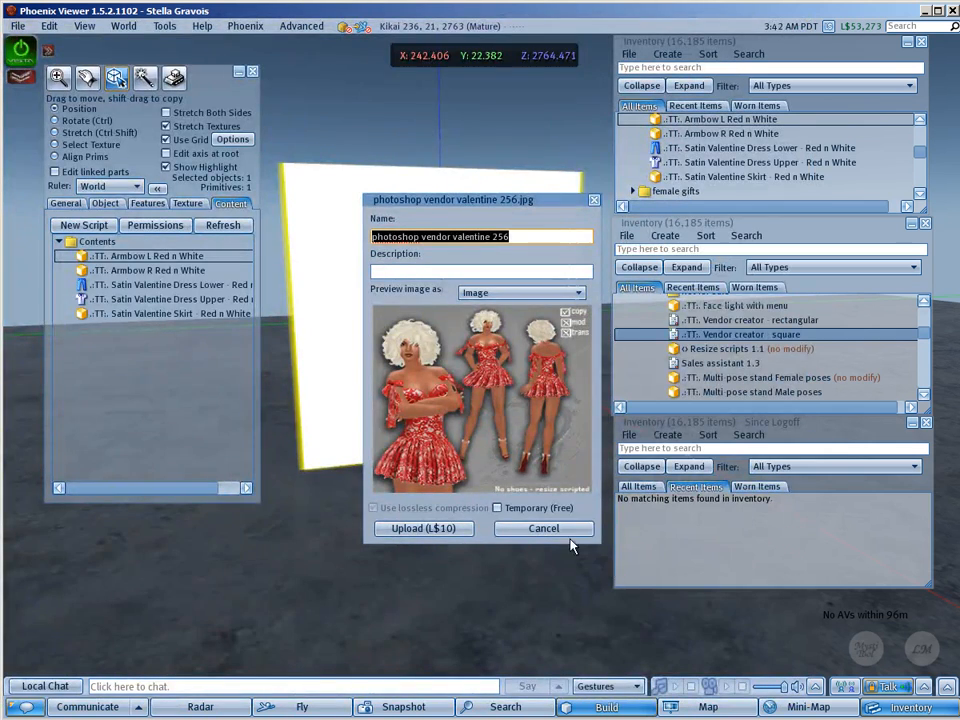
pyautogui.click(430, 535)
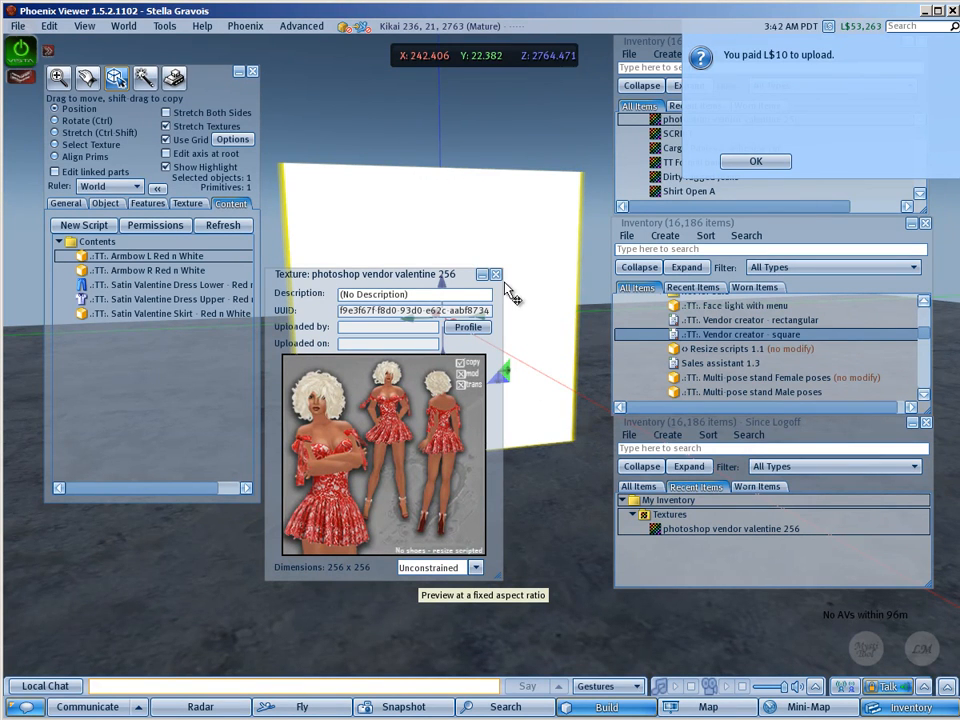
# - Texture the vendor with the uploaded photoshop vendor valentine 256 image and close the image preview
pyautogui.click(188, 204)
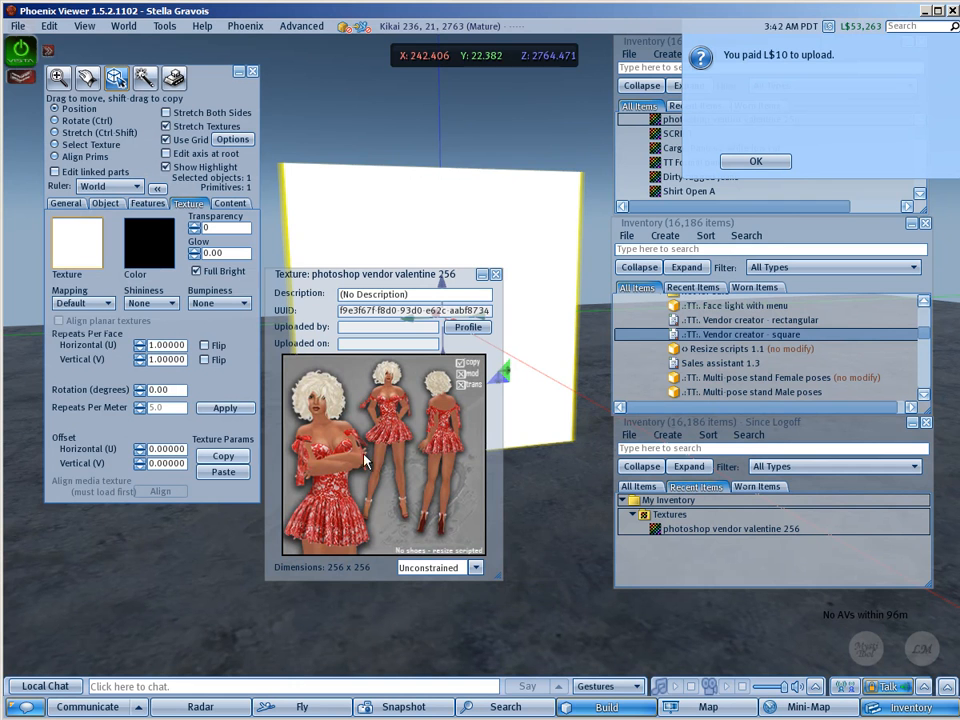
pyautogui.moveTo(366, 424); pyautogui.dragTo(78, 243)
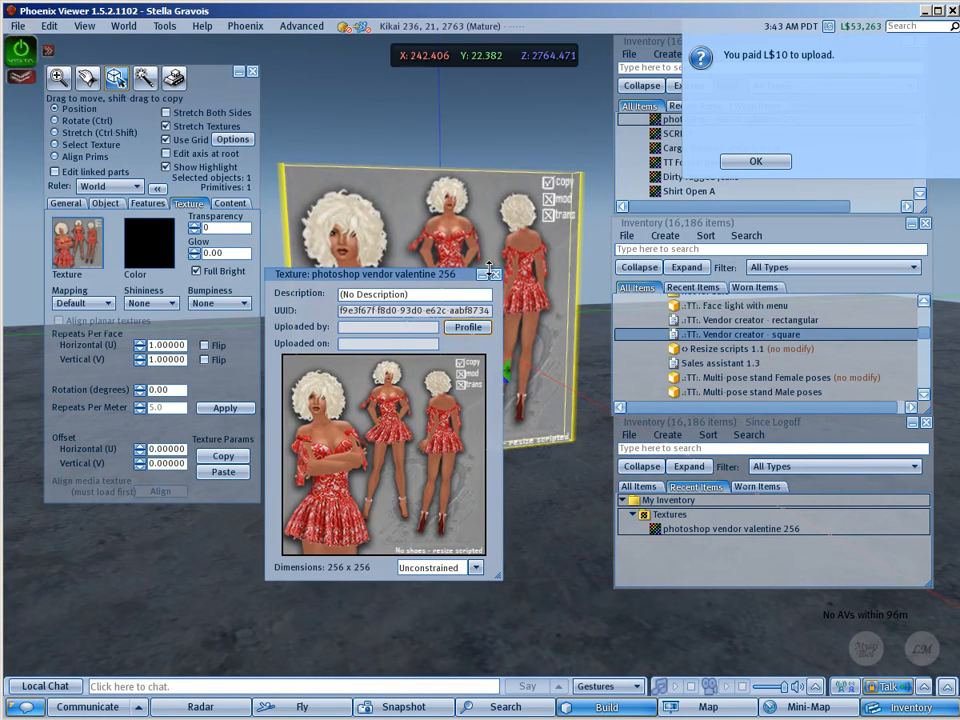
pyautogui.click(496, 276)
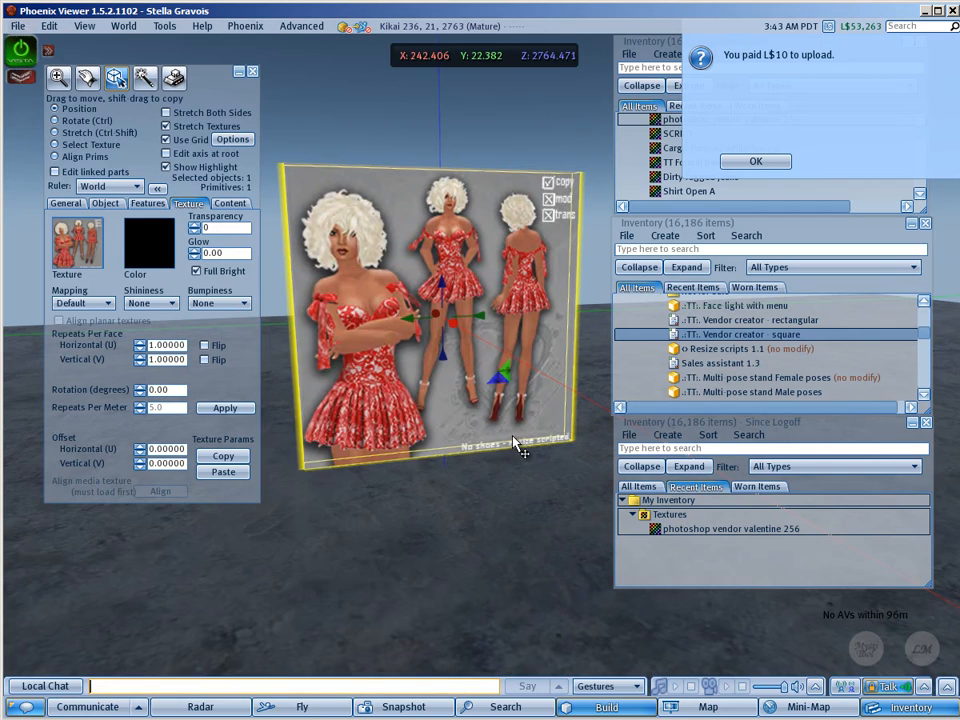
pyautogui.press('Escape')
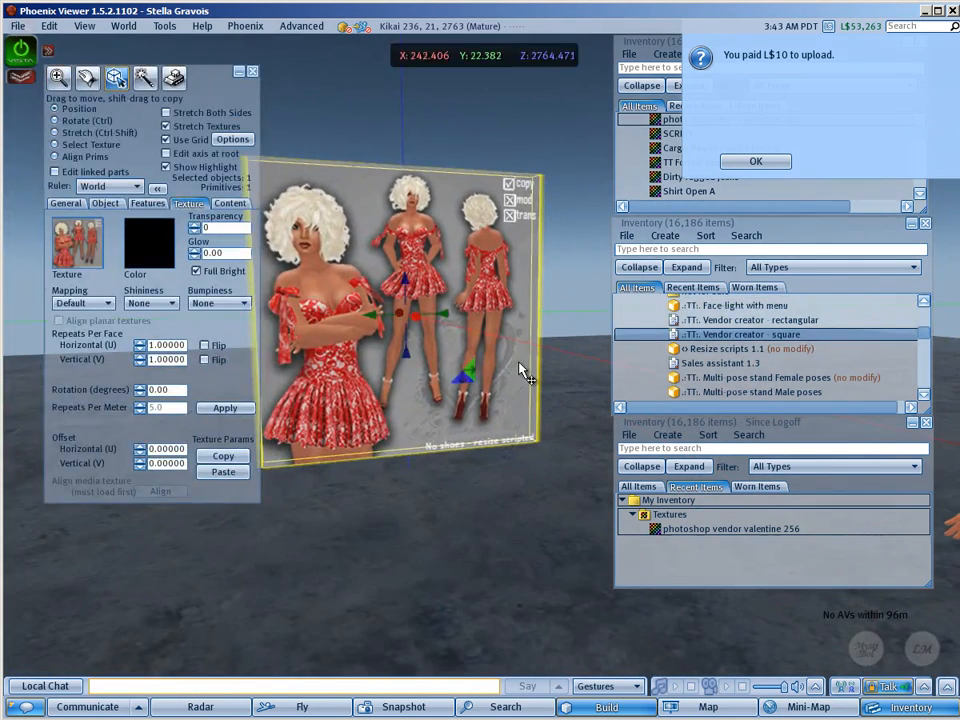
# - Put the vendor up for sale at L$275 with Copy as the sale type
pyautogui.click(229, 203)
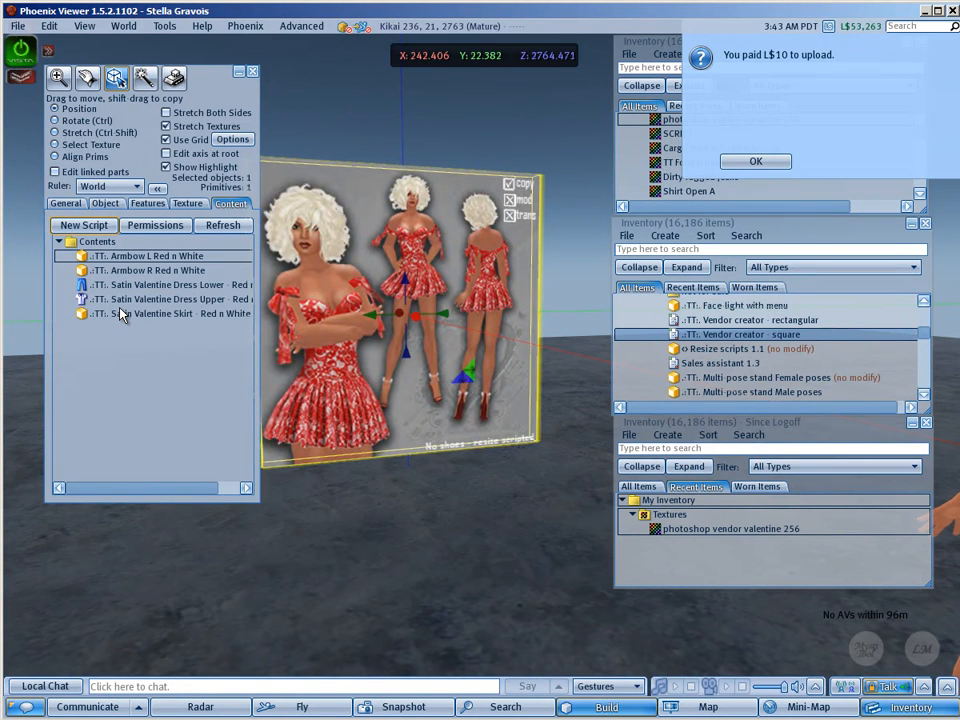
pyautogui.click(60, 204)
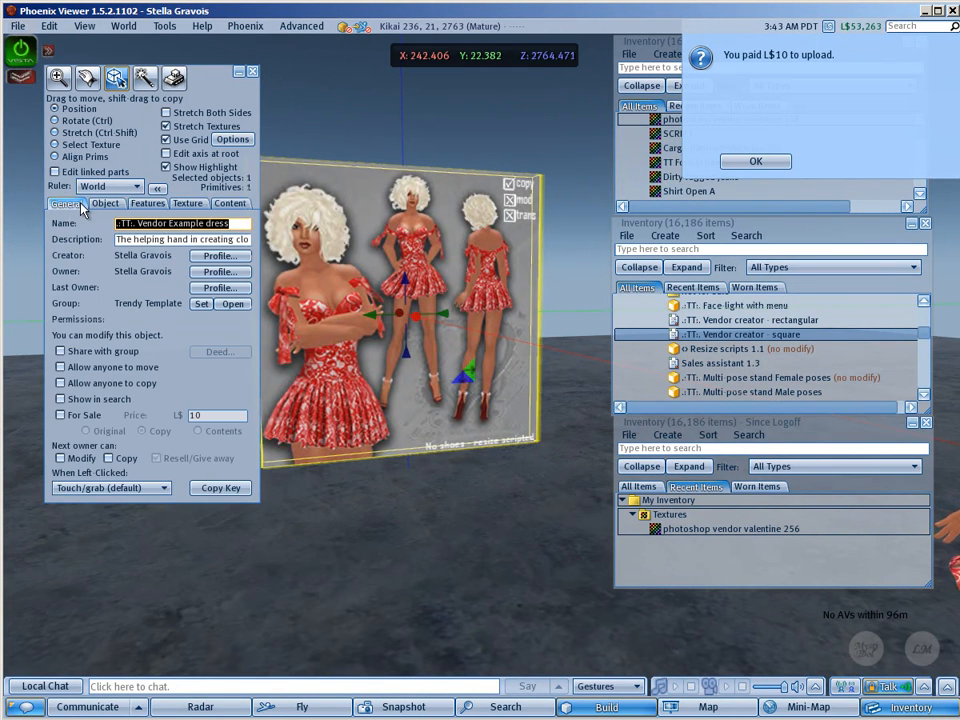
pyautogui.click(60, 415)
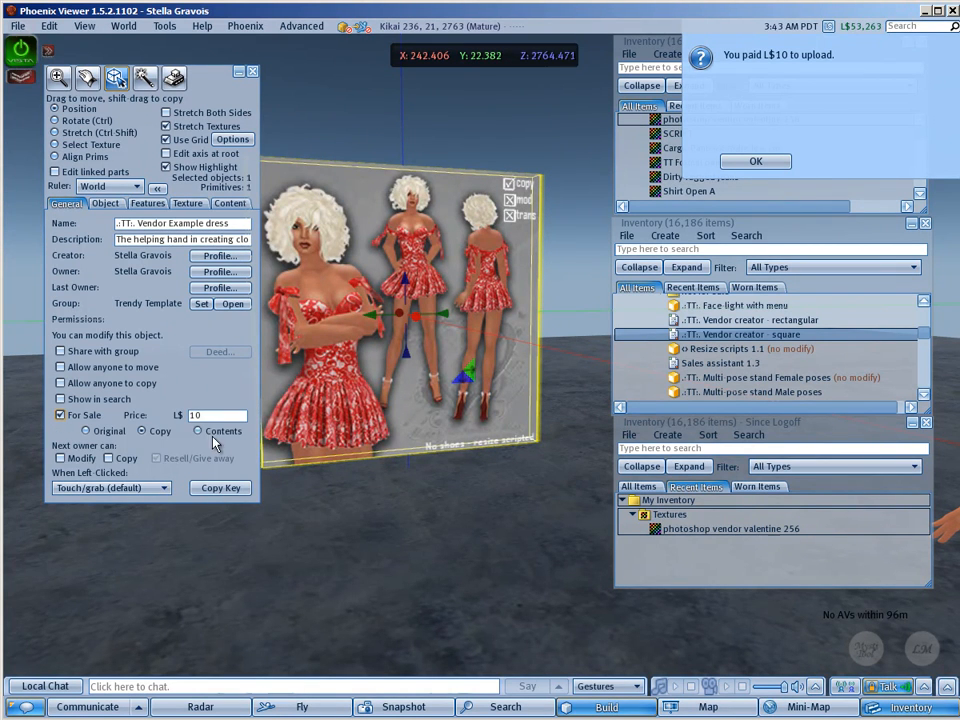
pyautogui.doubleClick(211, 418)
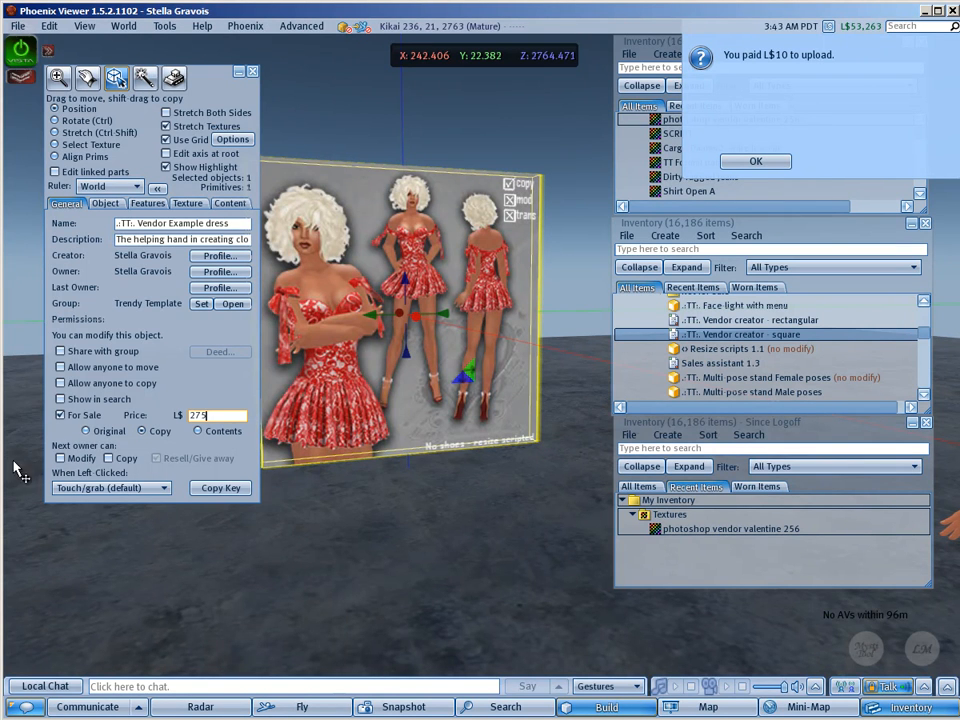
pyautogui.click(87, 431)
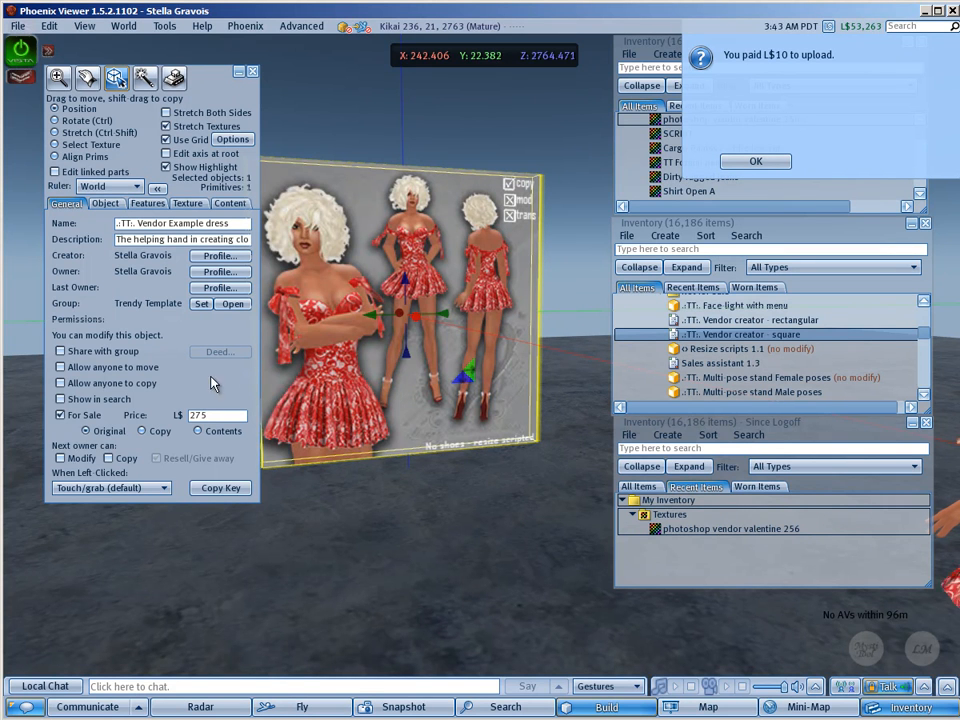
pyautogui.click(148, 434)
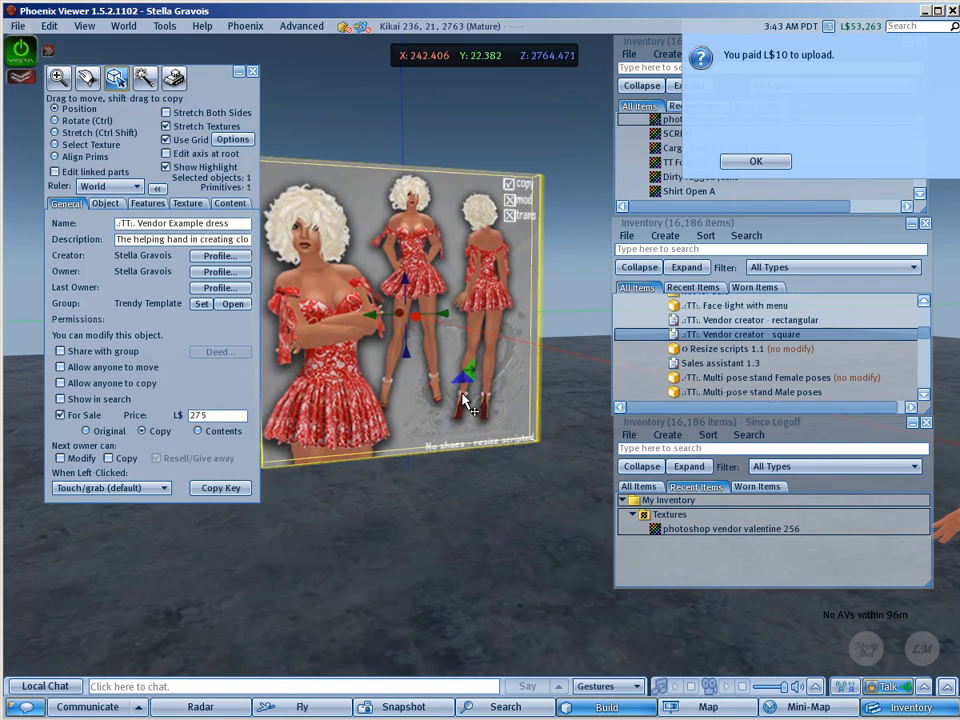
# - Change the vendor's sale type to Contents, review the items it holds, and dismiss the upload payment notice
pyautogui.click(206, 431)
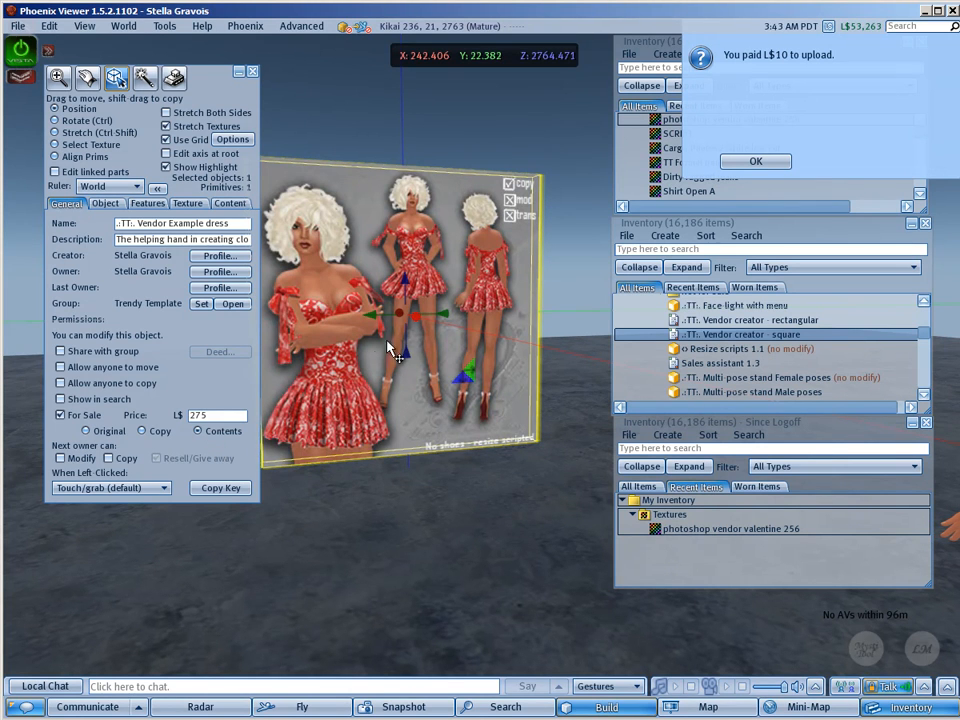
pyautogui.click(230, 203)
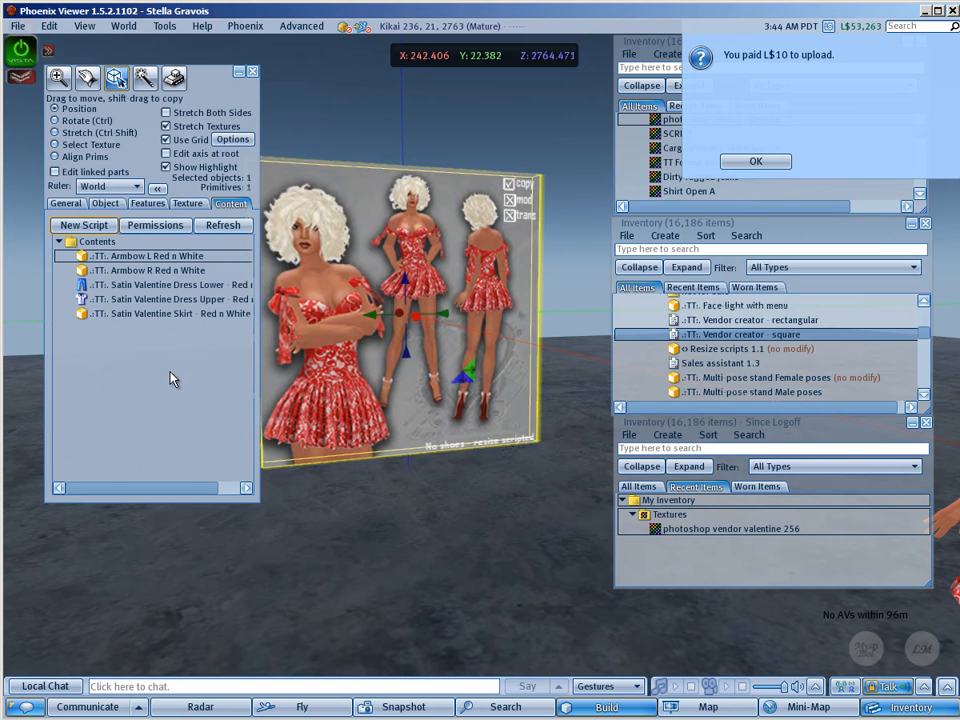
pyautogui.click(62, 203)
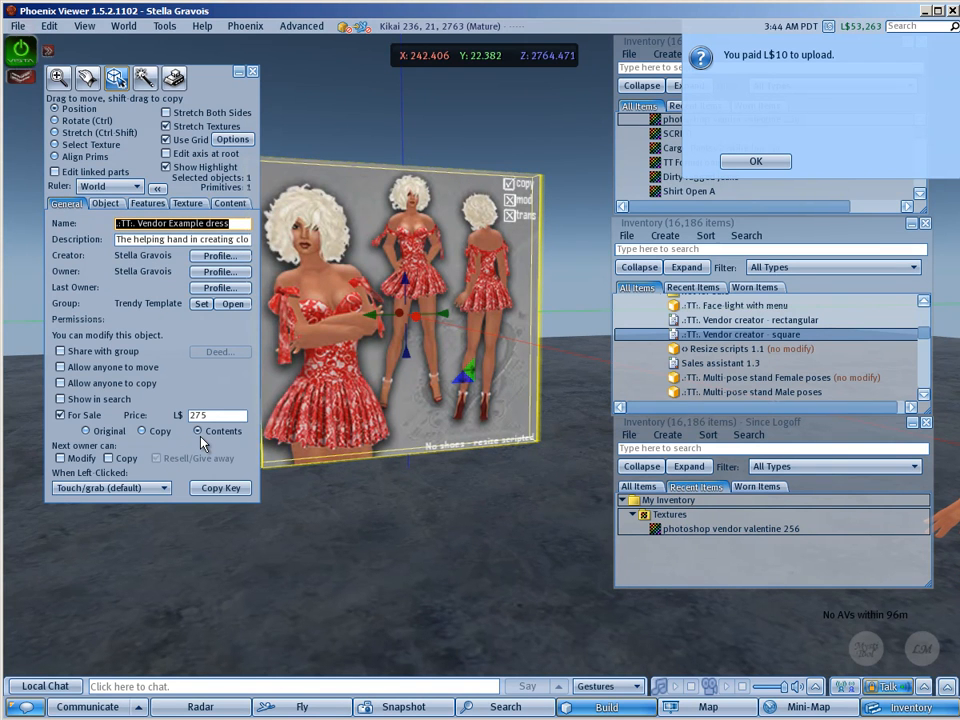
pyautogui.click(198, 431)
pyautogui.click(758, 164)
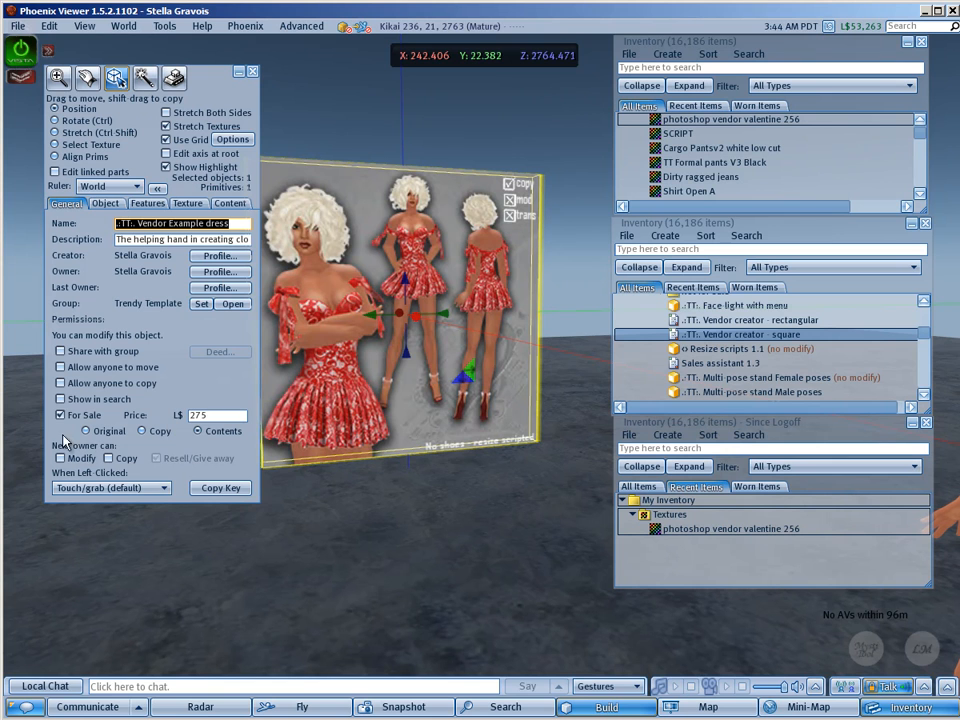
pyautogui.click(230, 203)
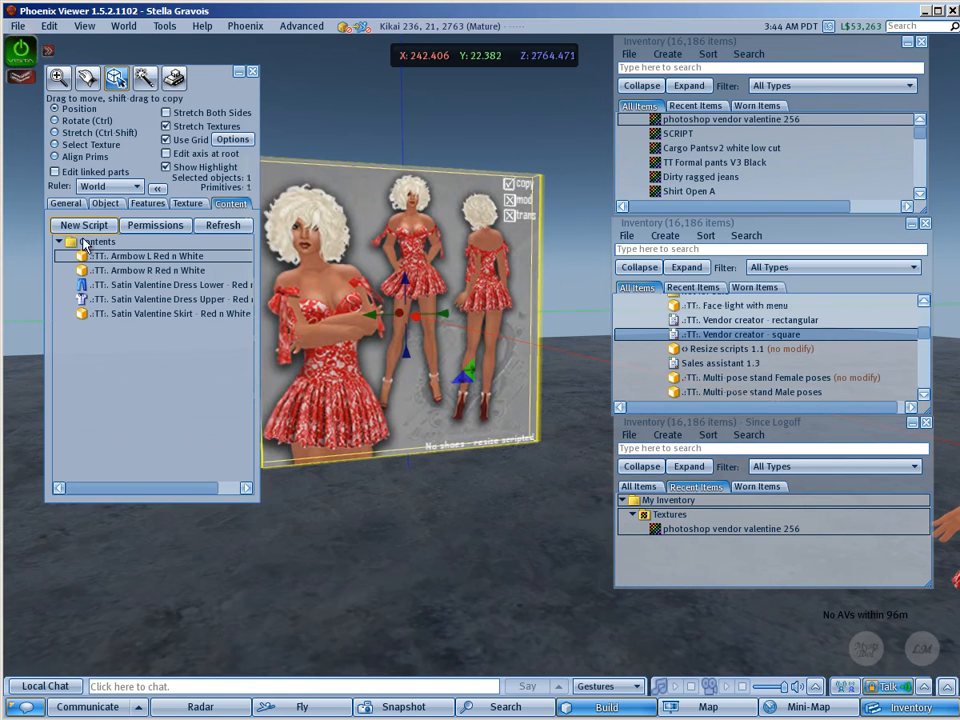
pyautogui.click(66, 203)
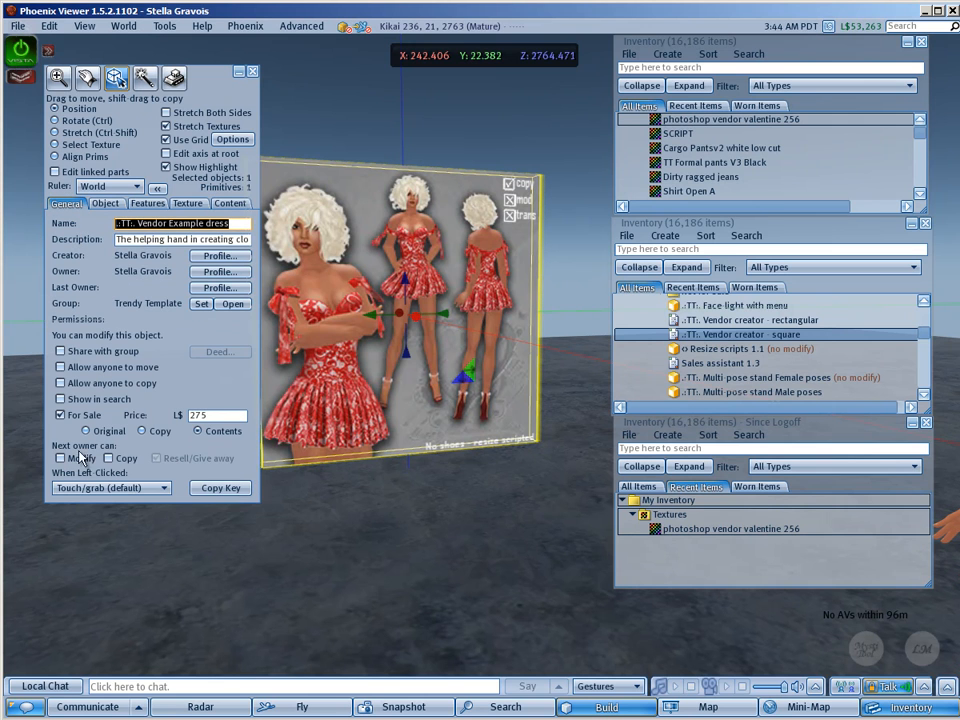
# - Set the vendor's left-click action to Buy object and finish editing it
pyautogui.click(163, 488)
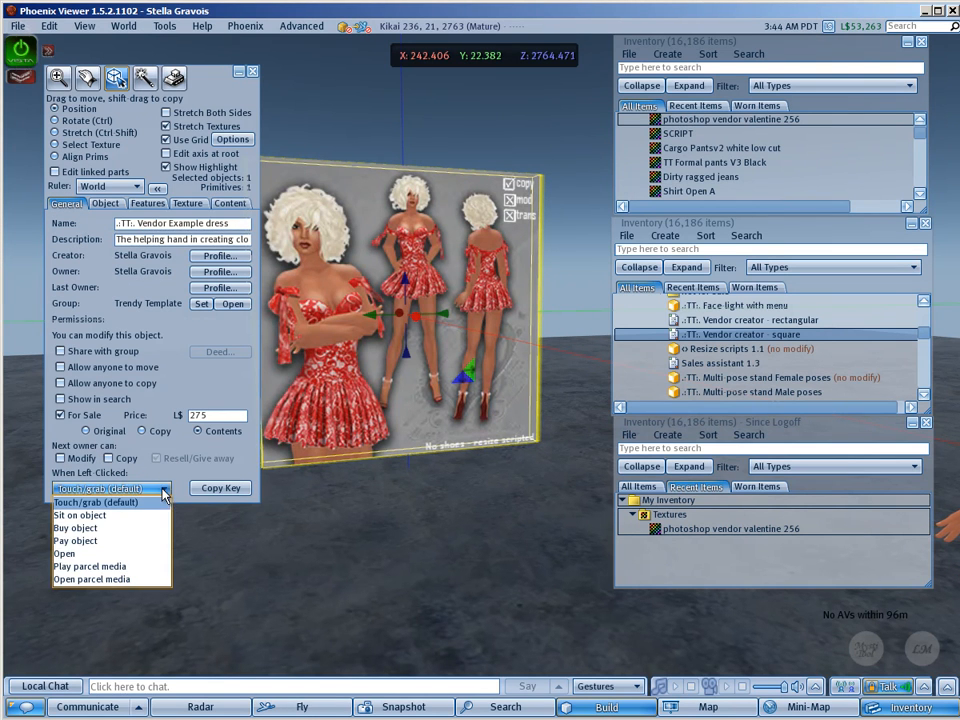
pyautogui.click(114, 529)
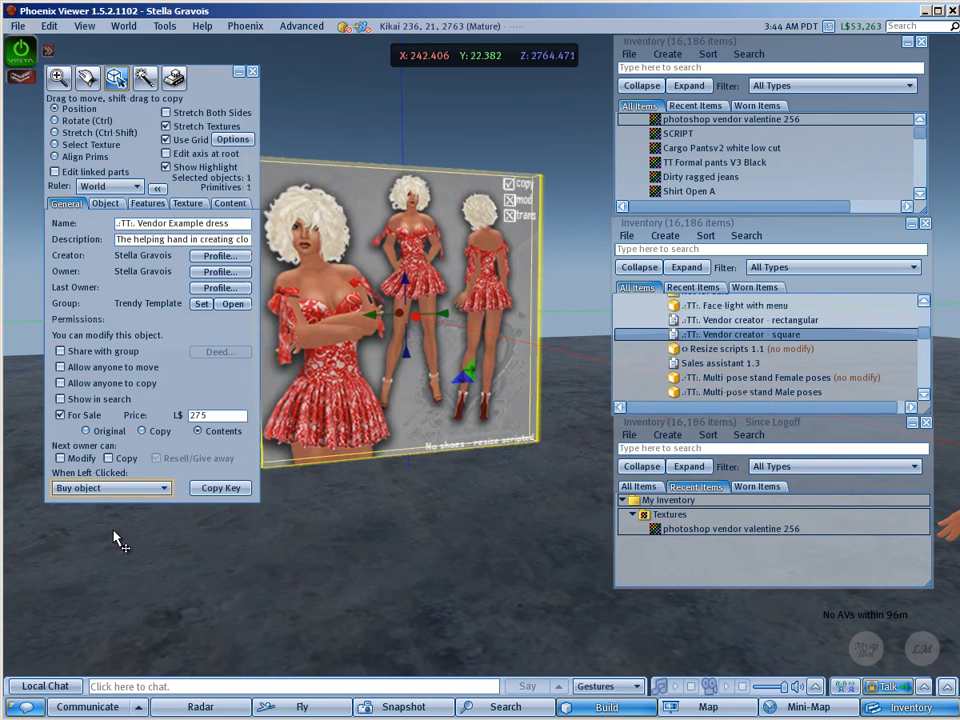
pyautogui.click(251, 72)
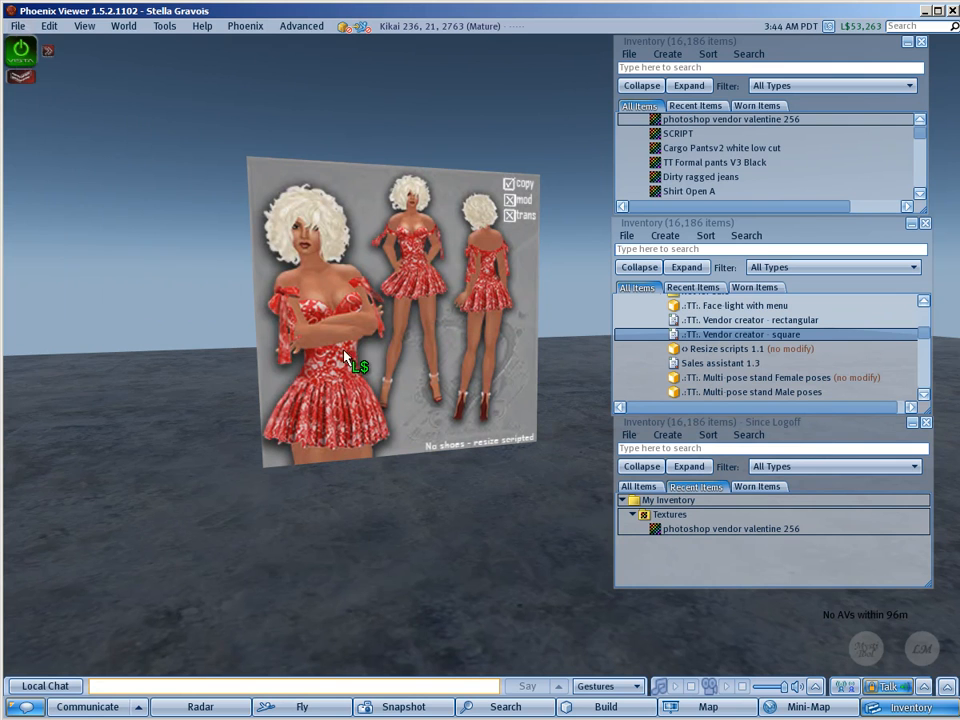
# - Check the vendor's sale details and its purchase offer listing the contents, and cancel without buying
pyautogui.moveTo(335, 348)
pyautogui.moveTo(393, 295)
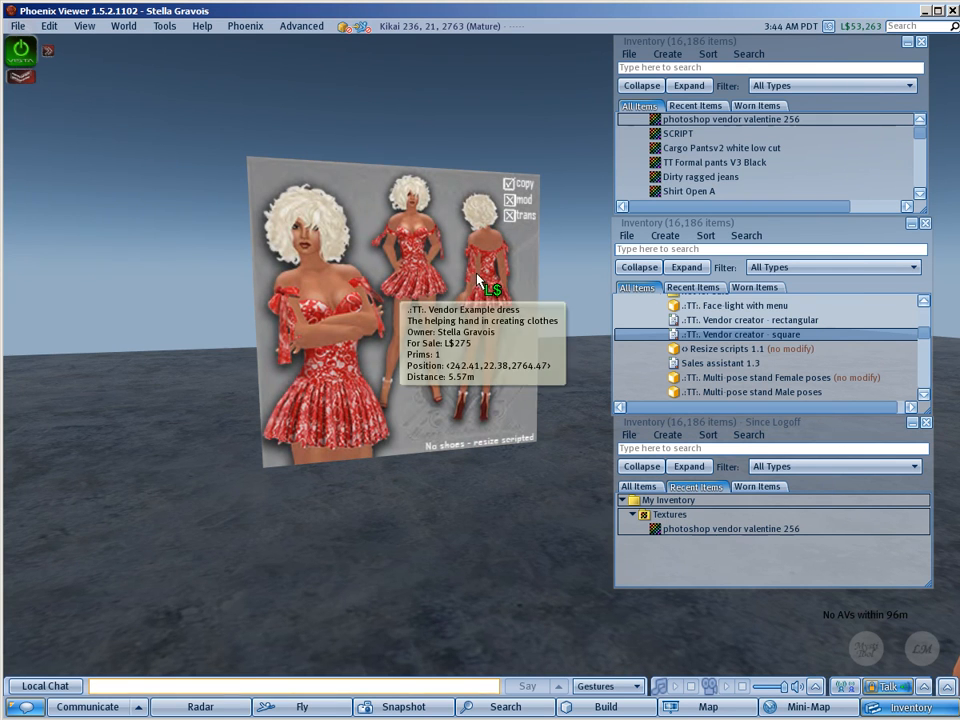
pyautogui.click(394, 435)
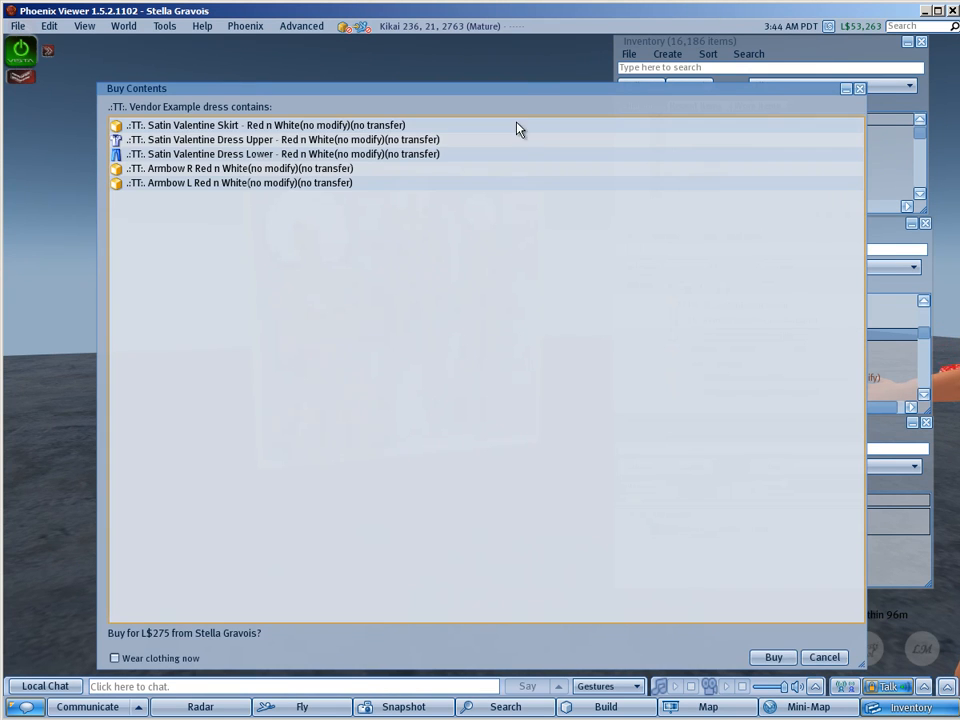
pyautogui.moveTo(528, 100); pyautogui.dragTo(515, 93)
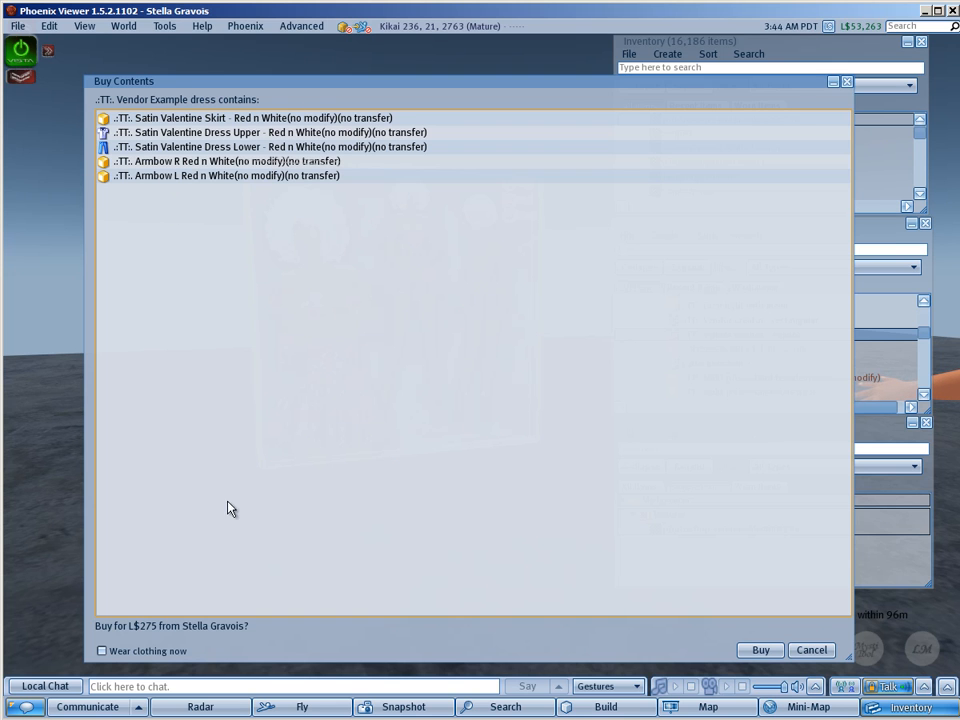
pyautogui.click(815, 650)
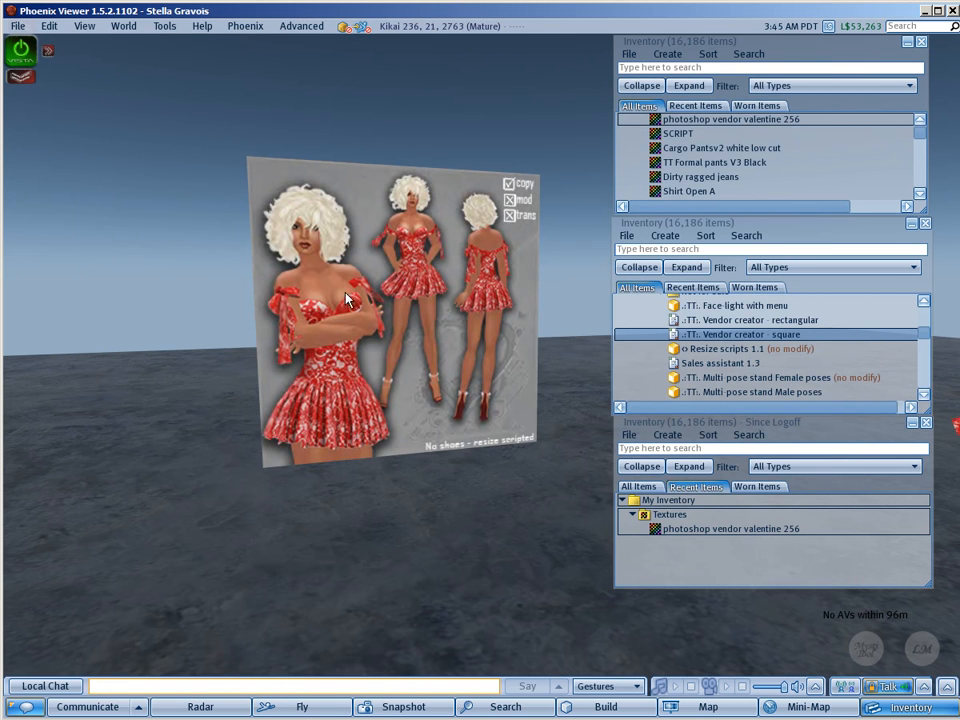
# - Open the Sales assistant 1.3 script and read its instructions down to the partner key and percentage lines
pyautogui.moveTo(424, 287)
pyautogui.doubleClick(677, 366)
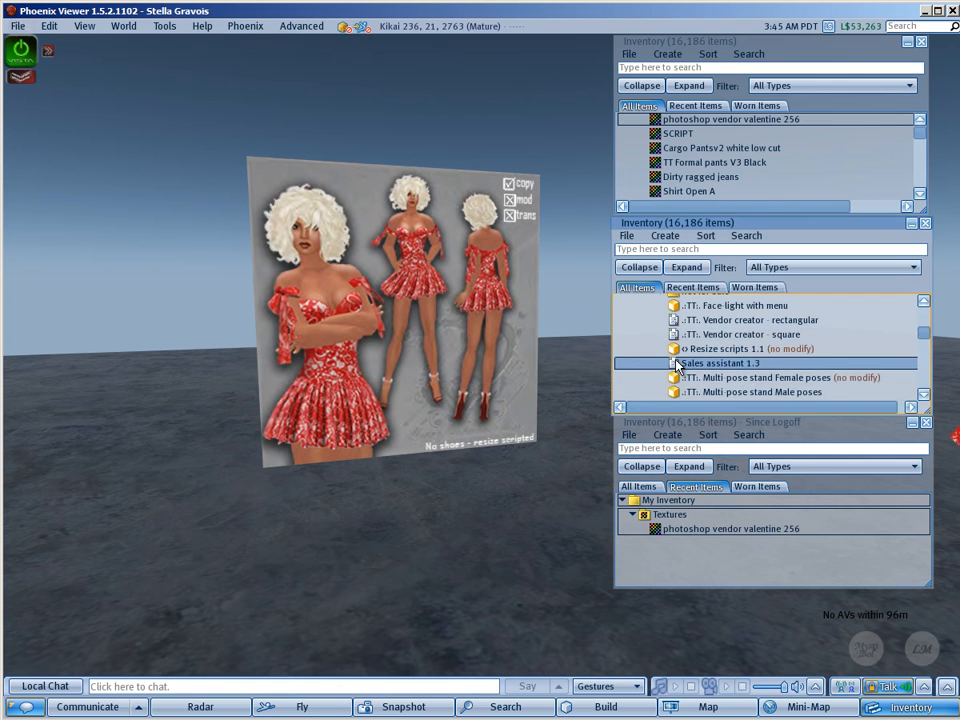
pyautogui.click(621, 110)
pyautogui.moveTo(508, 100); pyautogui.dragTo(373, 73)
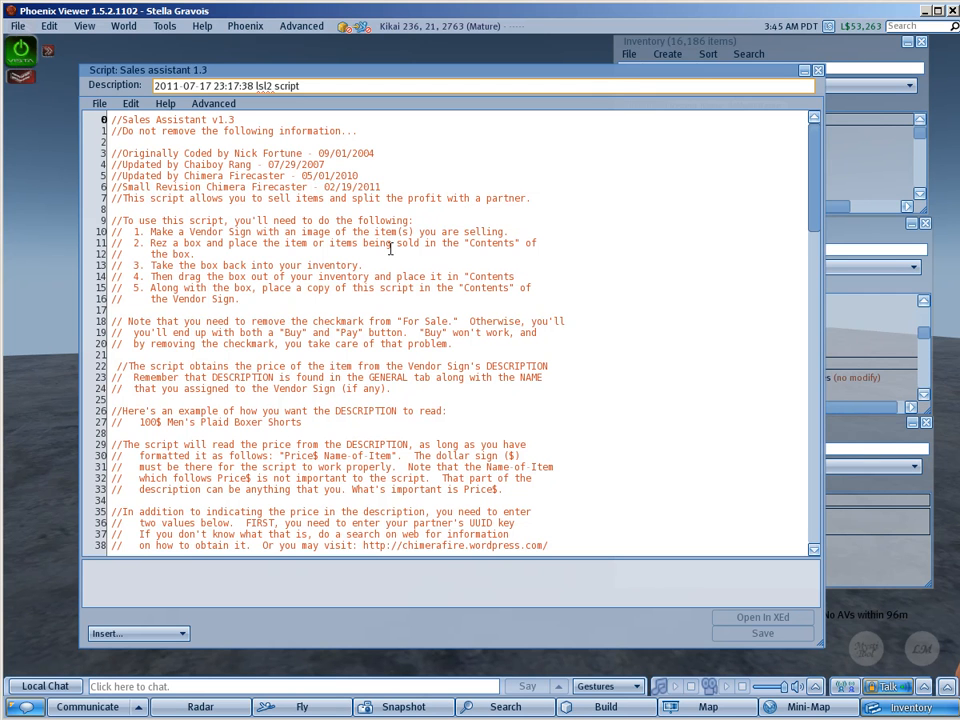
pyautogui.scroll(-2, 480, 307)
pyautogui.scroll(-6, 480, 307)
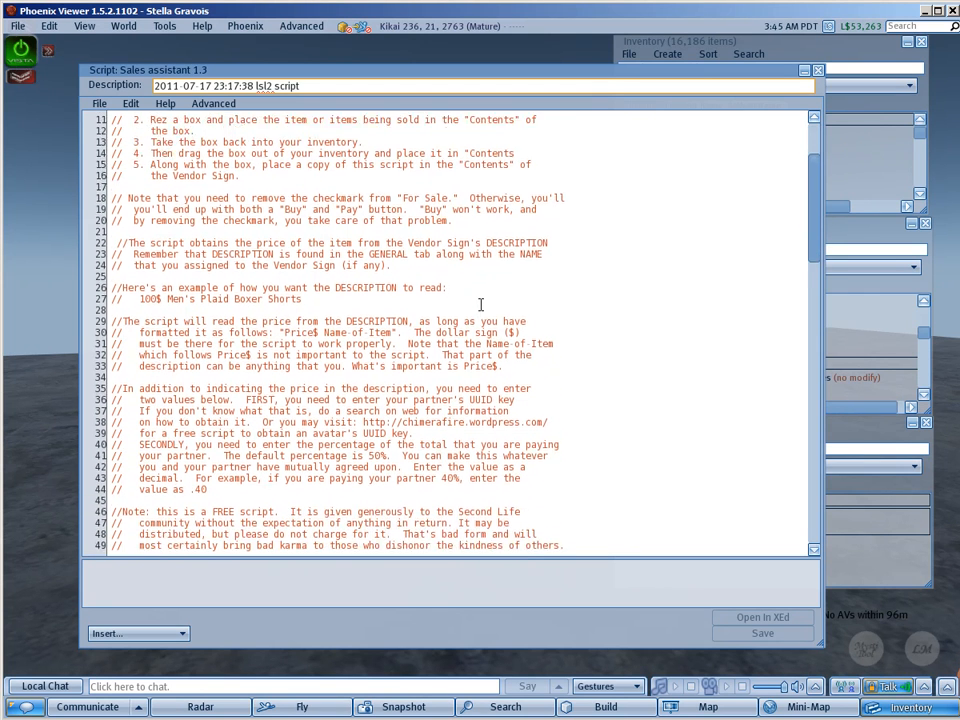
pyautogui.scroll(-1, 481, 305)
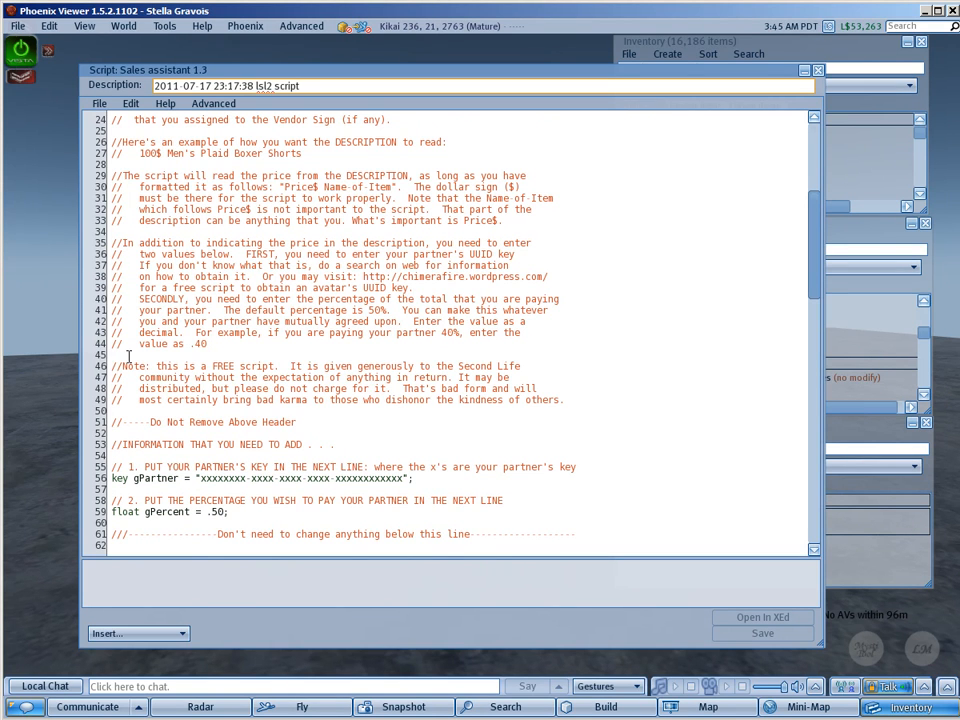
pyautogui.scroll(-2, 421, 371)
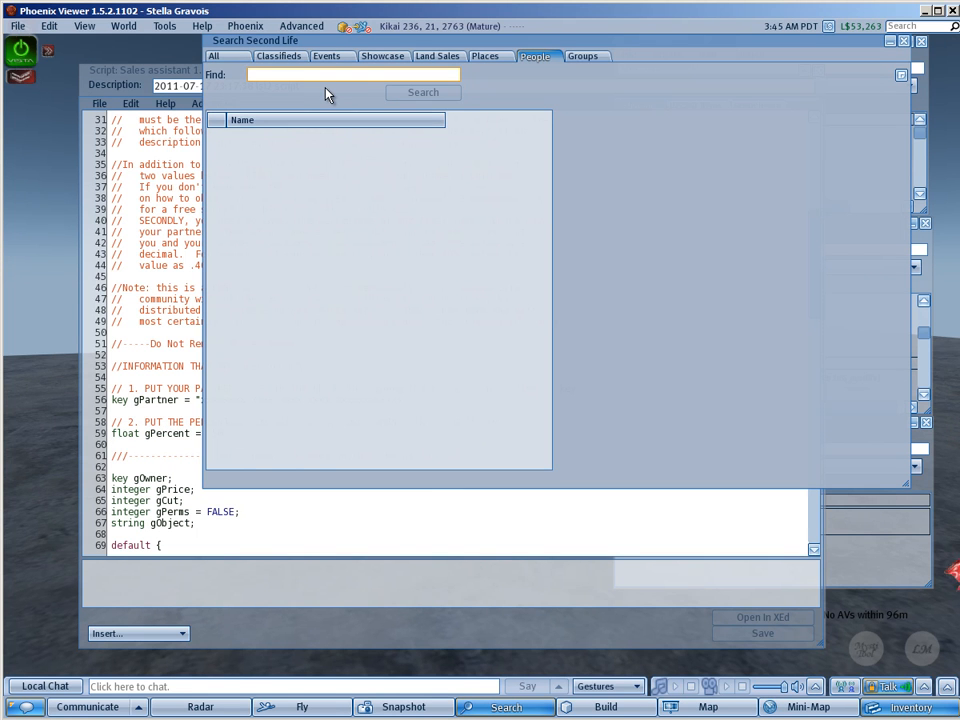
# - Search people for the partner's avatar, copy the avatar key from its profile, and close the search
pyautogui.write('Trendy')
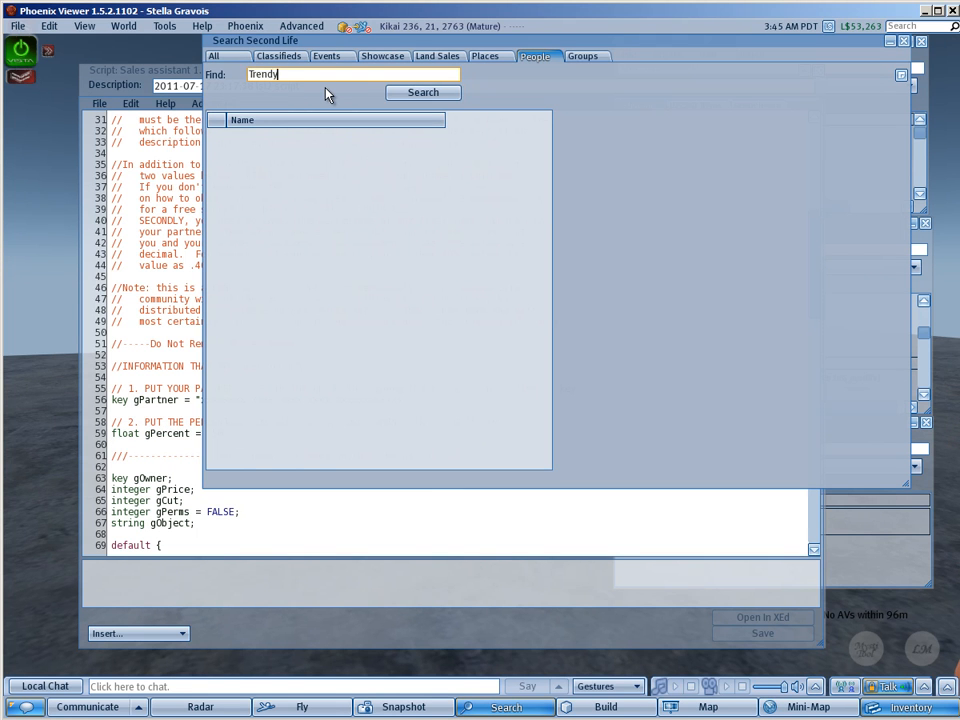
pyautogui.write('template')
pyautogui.press('Return')
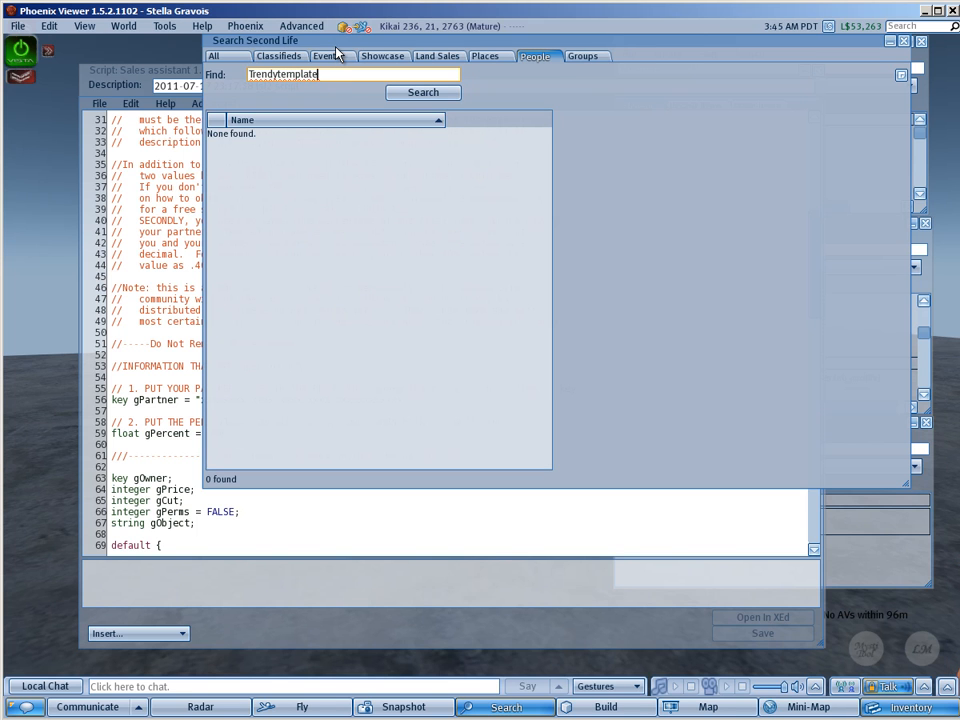
pyautogui.press('Return')
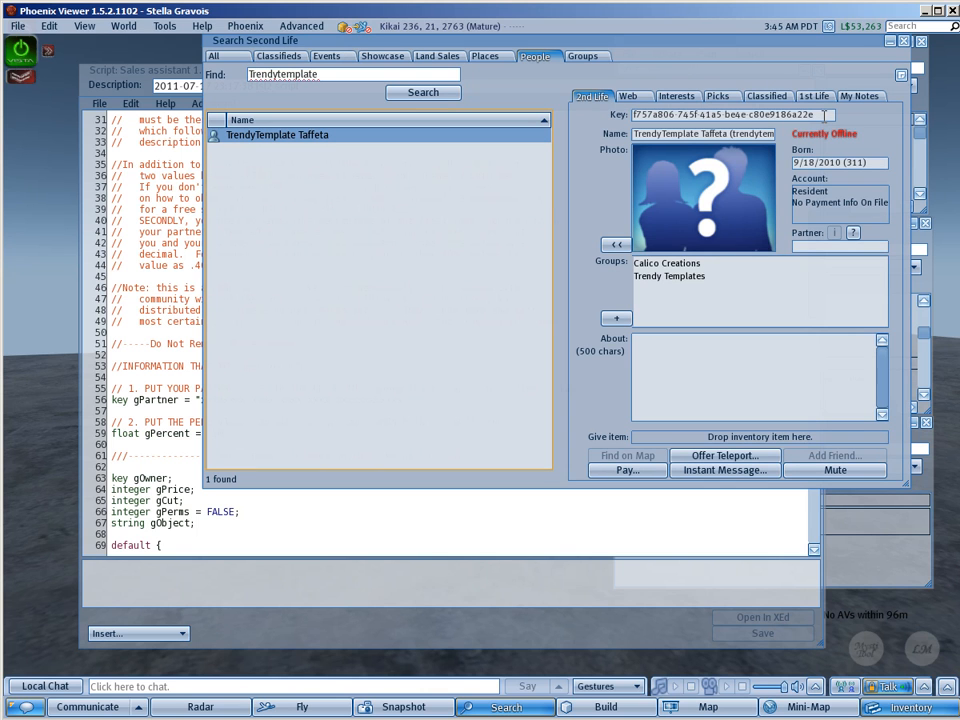
pyautogui.moveTo(823, 114); pyautogui.dragTo(607, 114)
pyautogui.hotkey('ctrl', 'c')
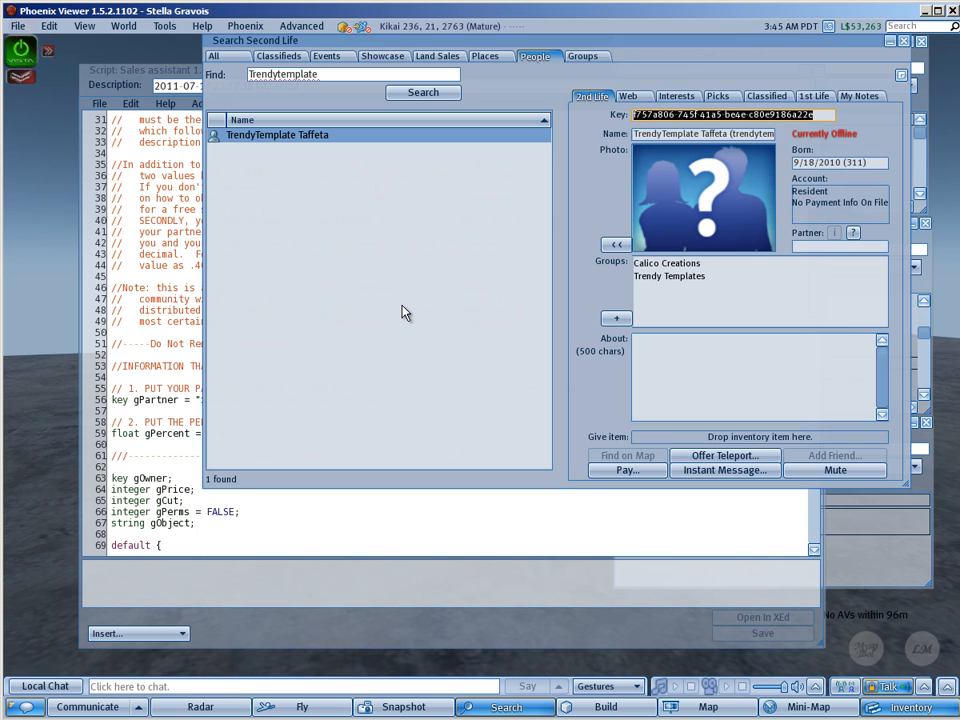
pyautogui.click(904, 41)
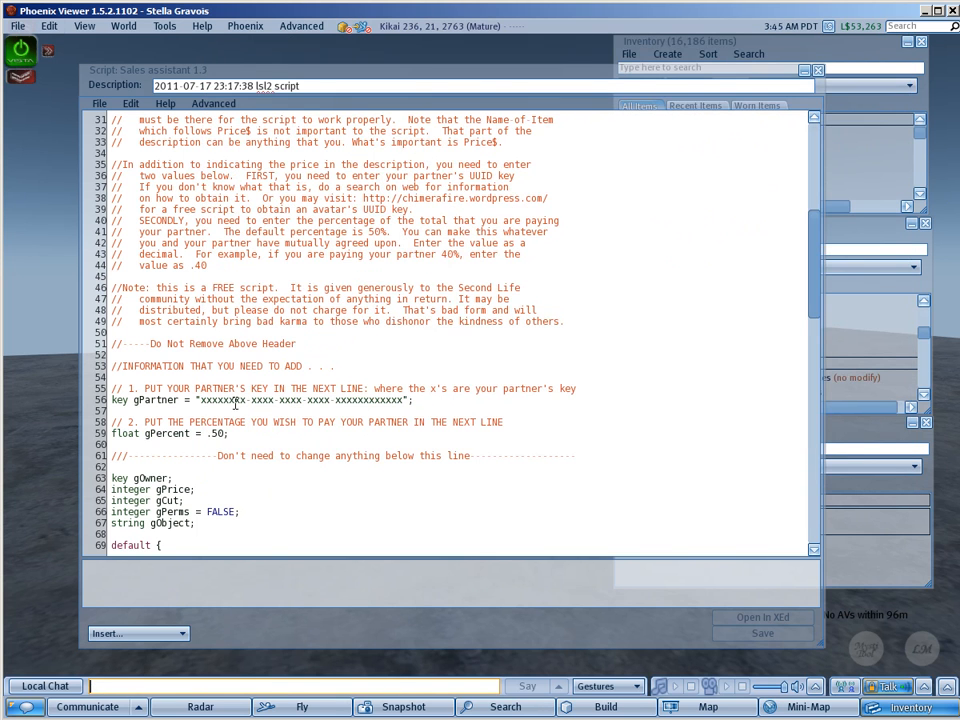
# - Replace the placeholder in the script's gPartner line with the copied partner avatar key
pyautogui.moveTo(198, 400); pyautogui.dragTo(388, 400)
pyautogui.hotkey('ctrl', 'v')
pyautogui.press('Delete')
pyautogui.press('Delete')
pyautogui.press('Delete')
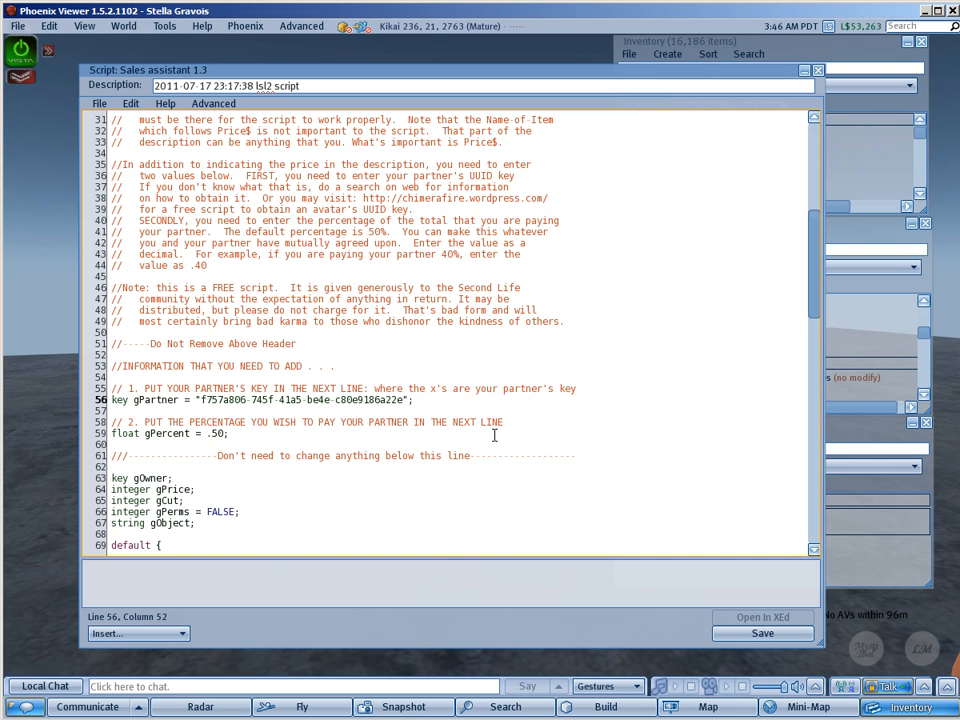
# - Look through the rest of the Sales assistant script and close it without saving the changes
pyautogui.scroll(-5, 472, 430)
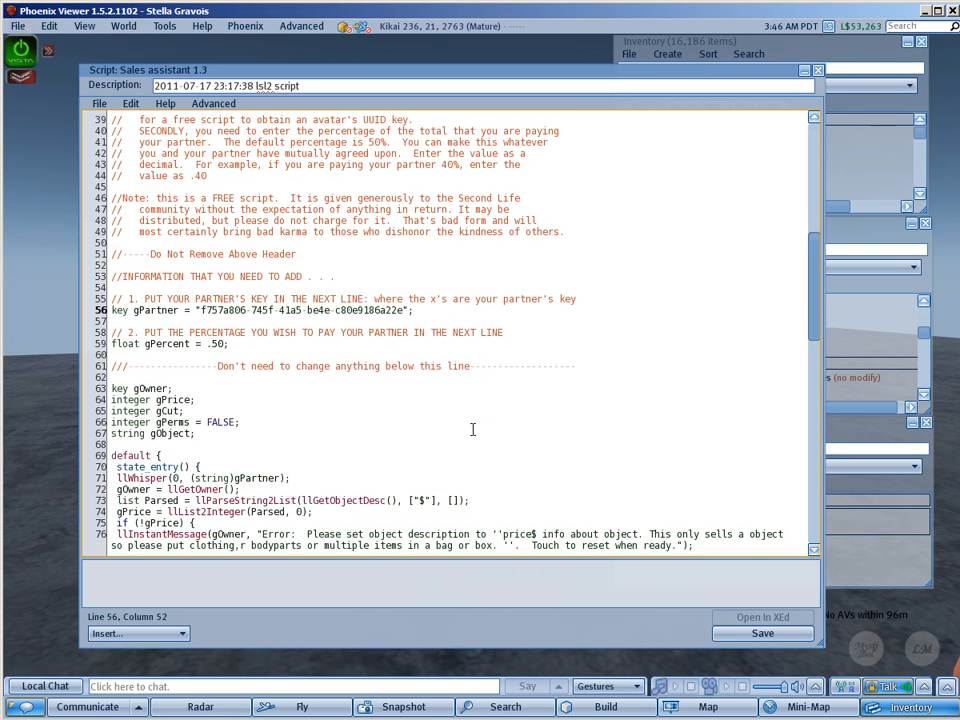
pyautogui.scroll(-2, 472, 430)
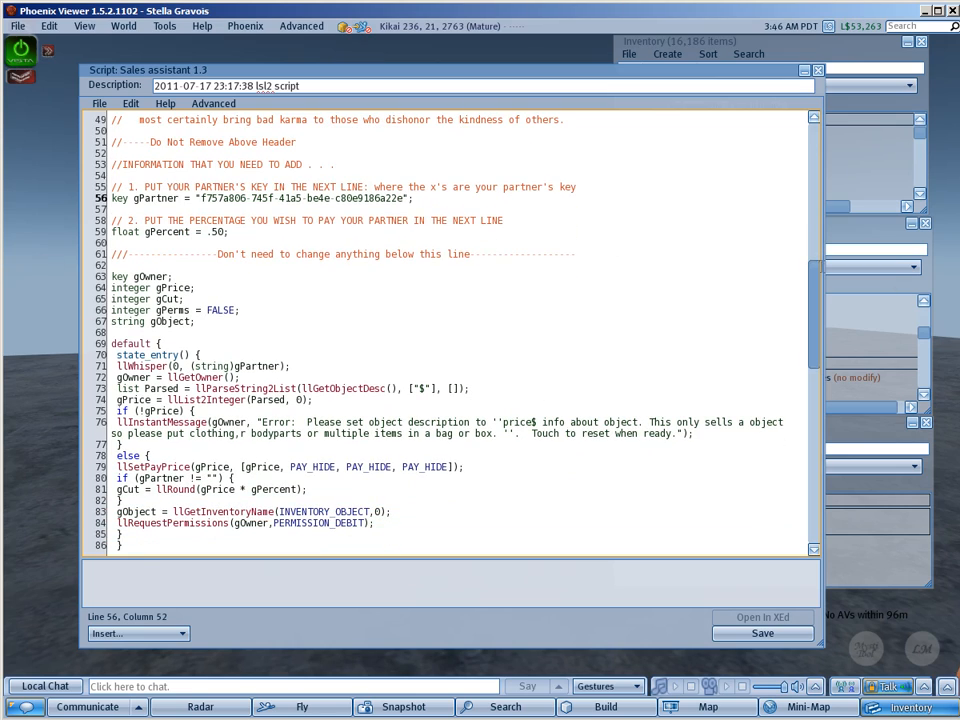
pyautogui.click(812, 454)
pyautogui.moveTo(812, 454); pyautogui.dragTo(791, 134)
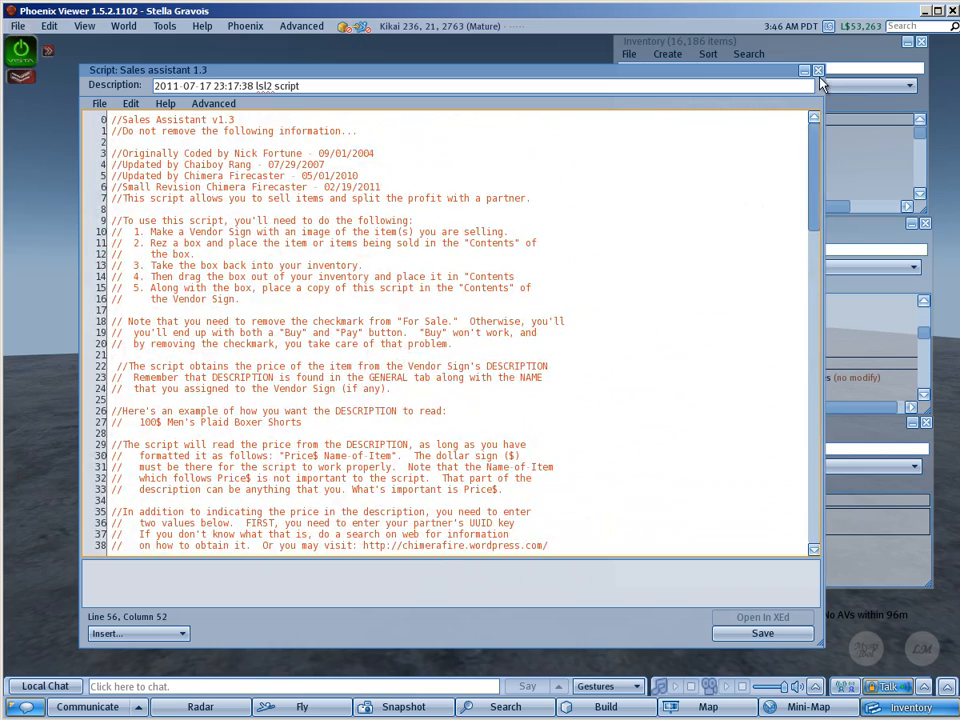
pyautogui.click(818, 70)
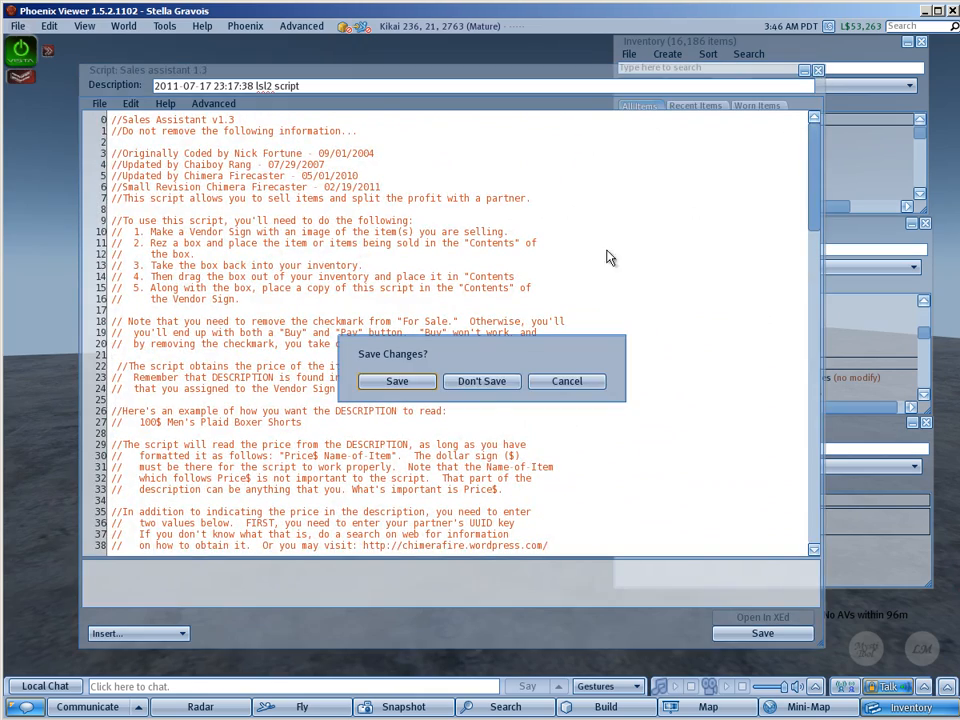
pyautogui.click(483, 381)
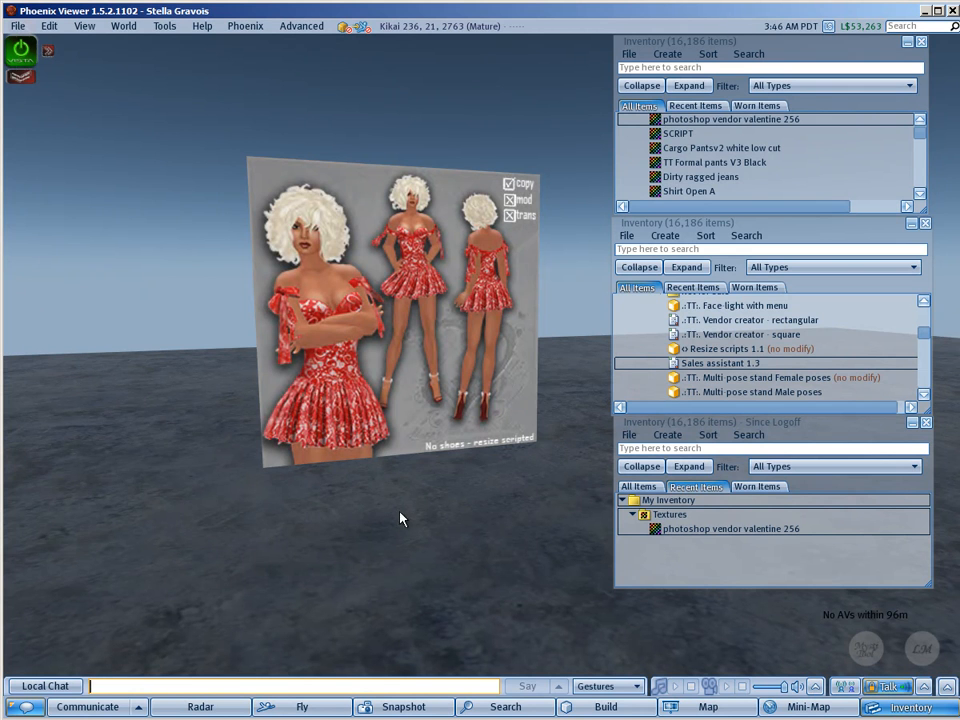
# - Build a new box in front of the existing vendor and apply the .:TT:. Vendor creator - square script to it
pyautogui.click(630, 712)
pyautogui.click(422, 592)
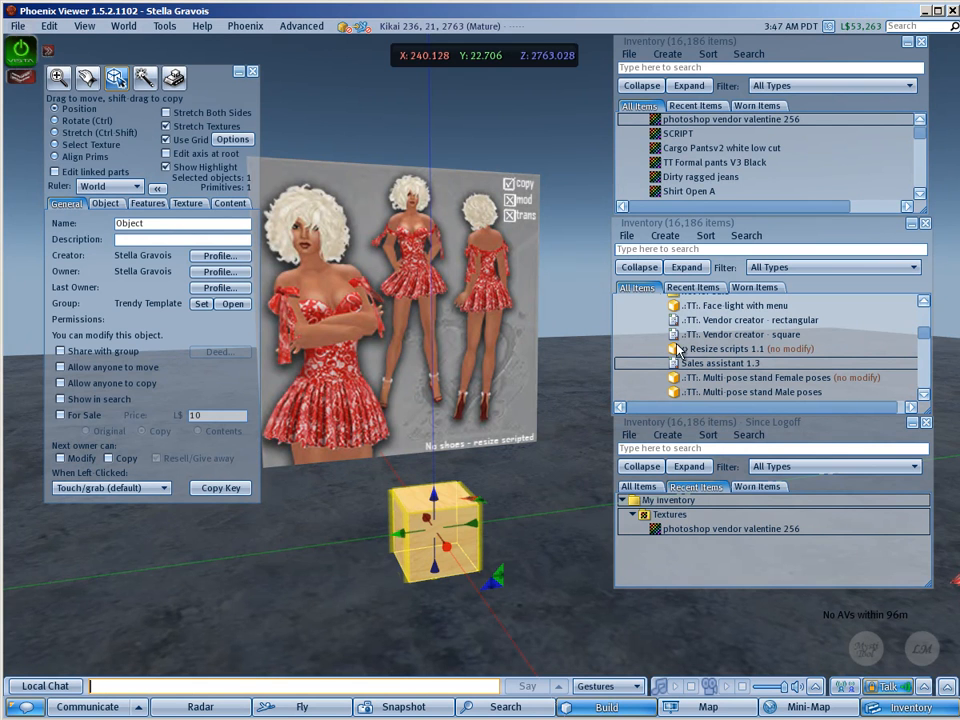
pyautogui.click(228, 204)
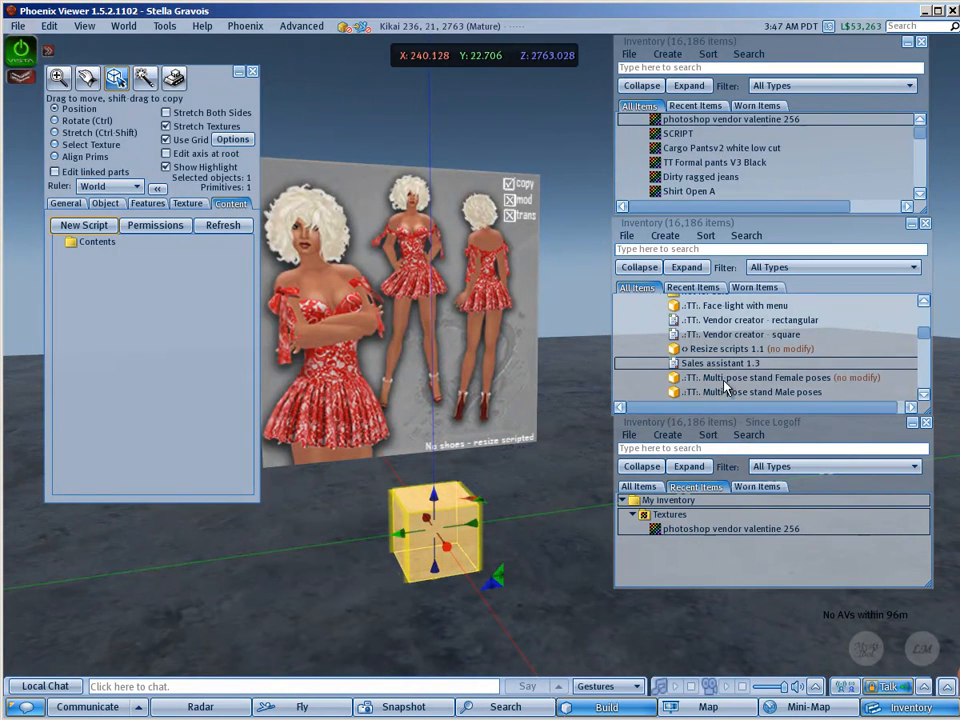
pyautogui.moveTo(707, 333); pyautogui.dragTo(223, 416)
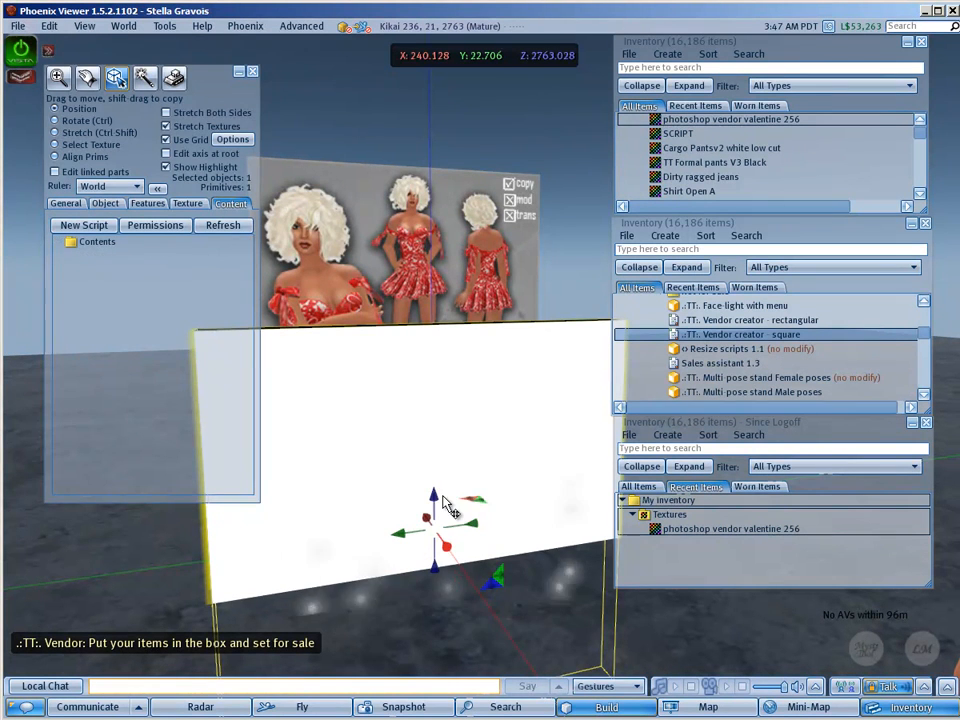
# - Raise the new vendor to a Z position of about 2764.35 and texture it with photoshop vendor valentine 256
pyautogui.moveTo(447, 507); pyautogui.dragTo(439, 328)
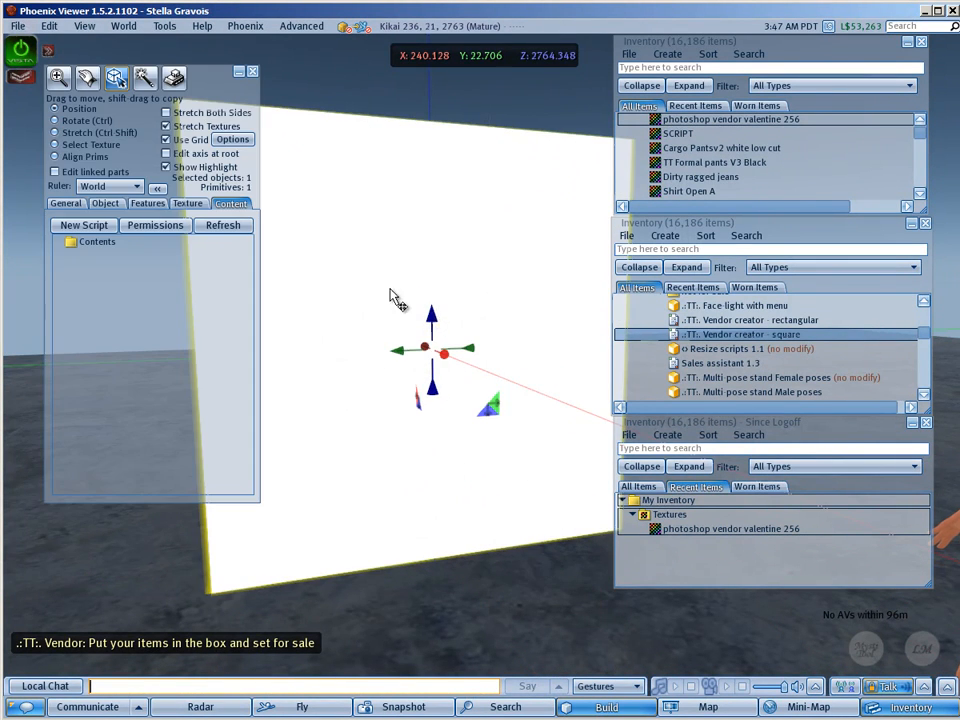
pyautogui.click(187, 203)
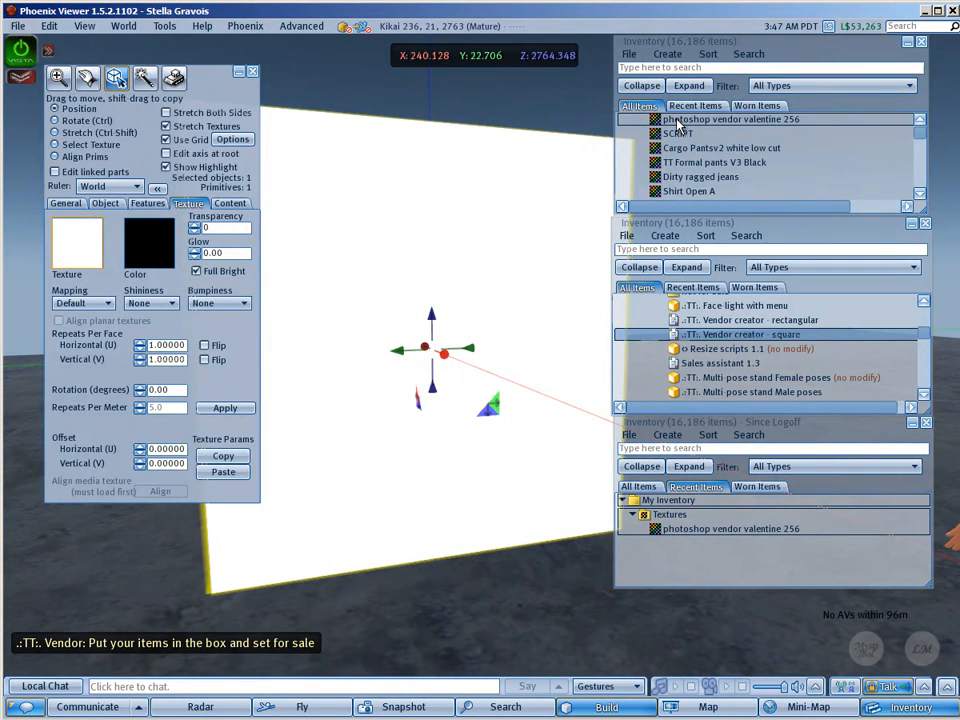
pyautogui.press('Return')
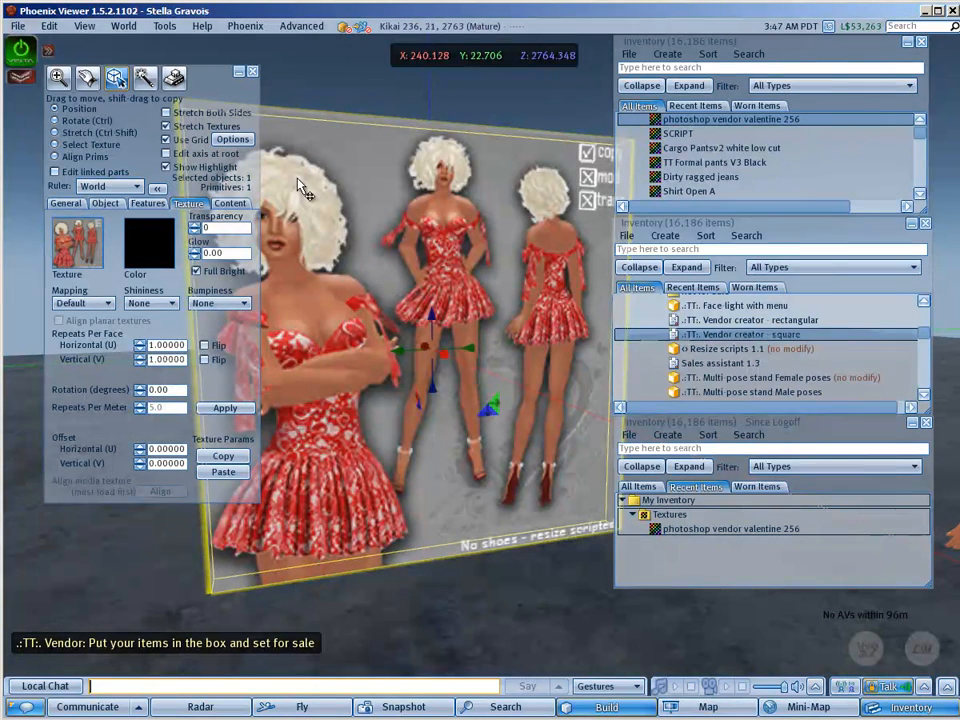
# - Move the new vendor sideways, clear of the first vendor, to a Y position of about 20.14
pyautogui.click(230, 203)
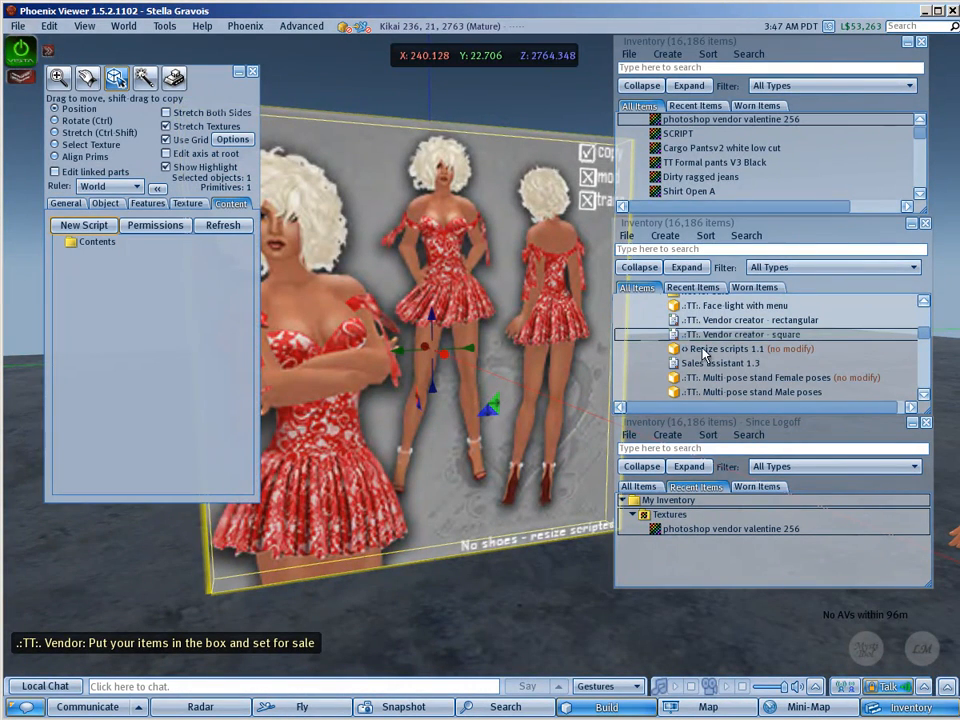
pyautogui.scroll(-4, 452, 433)
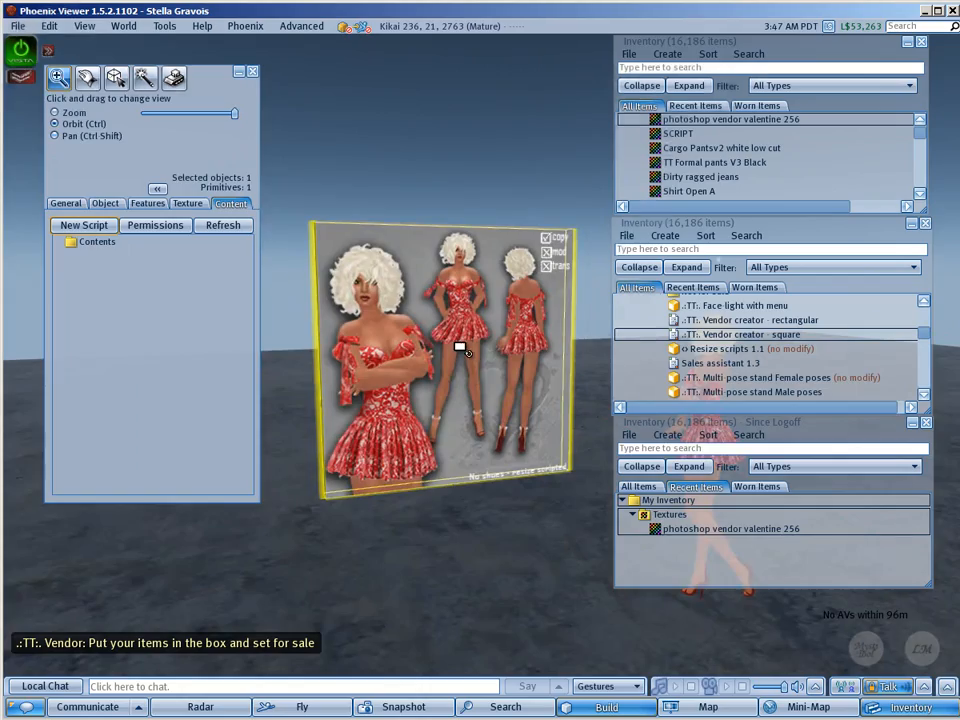
pyautogui.keyDown('shift'); pyautogui.moveTo(512, 359); pyautogui.dragTo(677, 351); pyautogui.keyUp('shift')
# - Take the first vendor, which holds the dress items, off sale and set its left-click action to Open
pyautogui.click(460, 343)
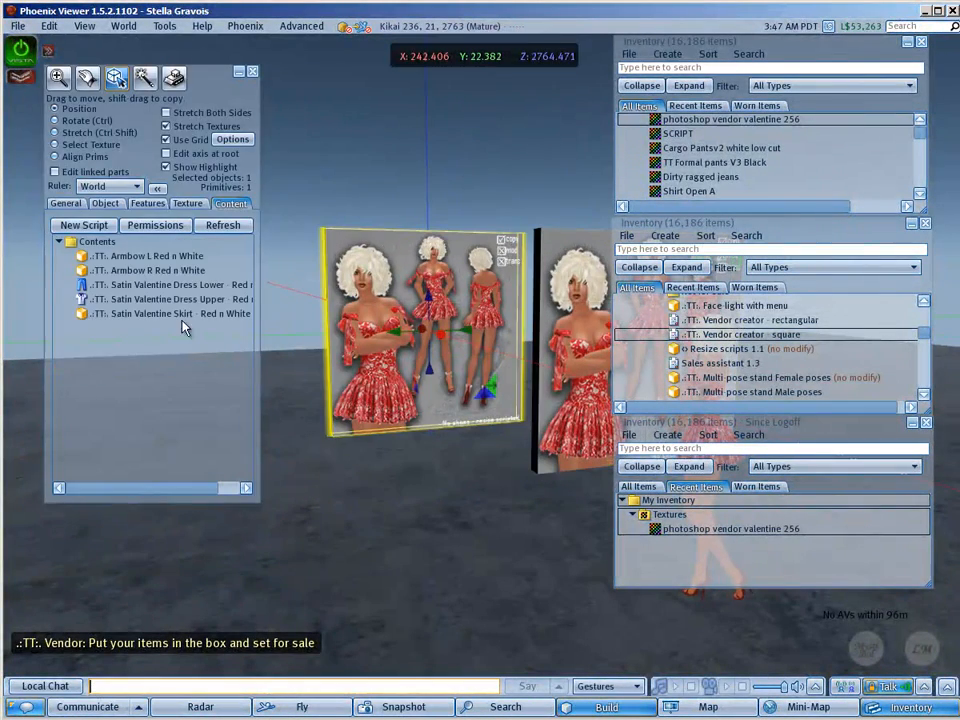
pyautogui.click(66, 203)
pyautogui.click(60, 415)
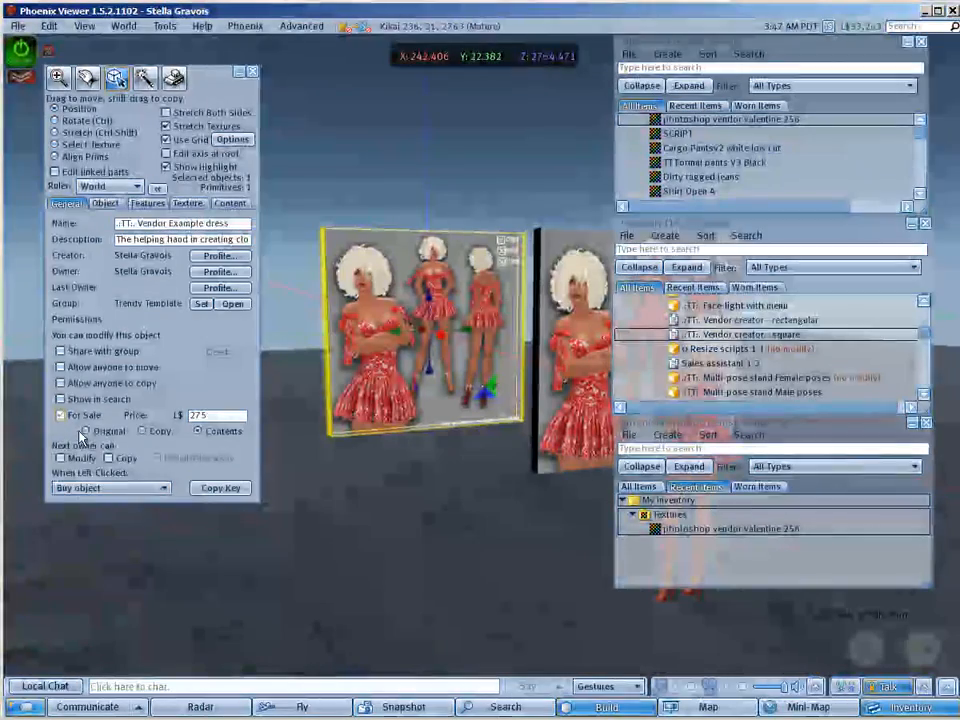
pyautogui.click(137, 490)
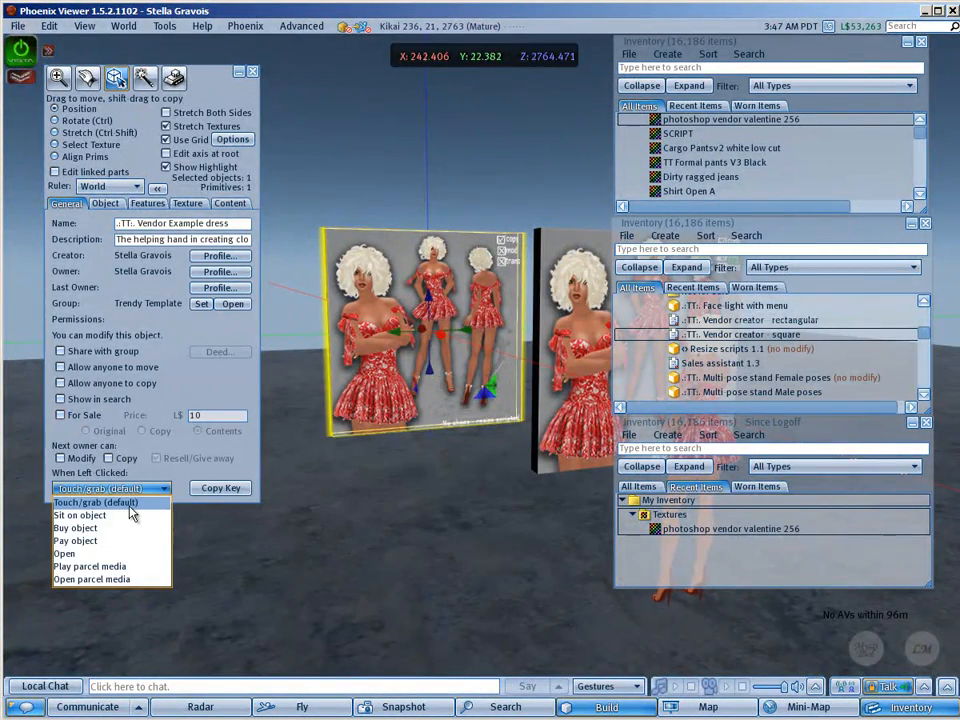
pyautogui.click(114, 554)
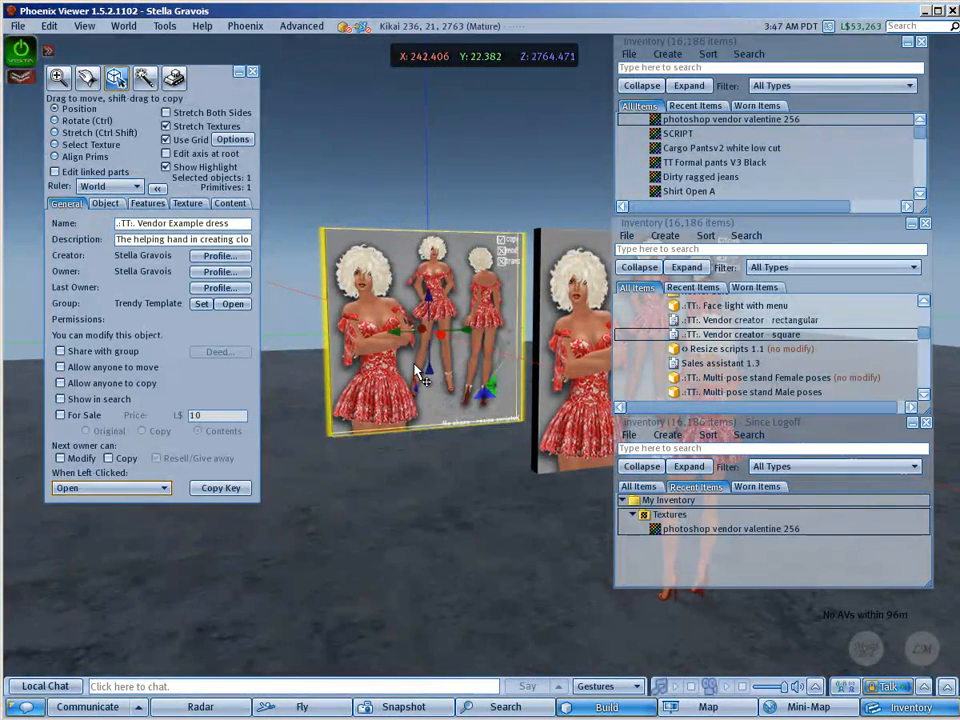
pyautogui.click(252, 71)
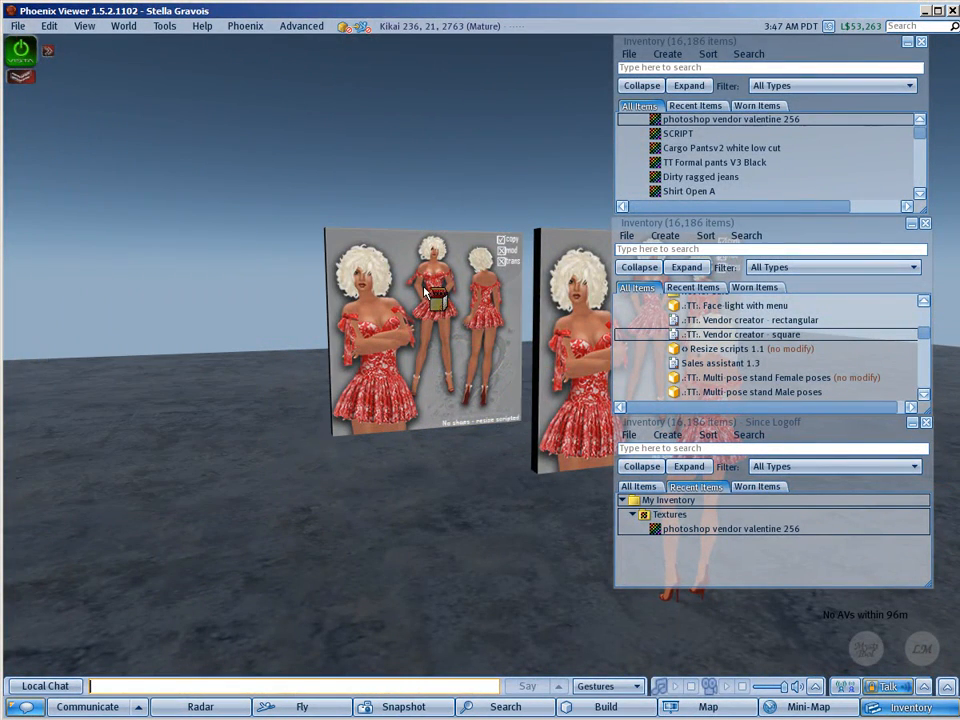
# - Rename the first vendor as .:TT:. Example dress (boxed) and take it into the inventory
pyautogui.rightClick(460, 326)
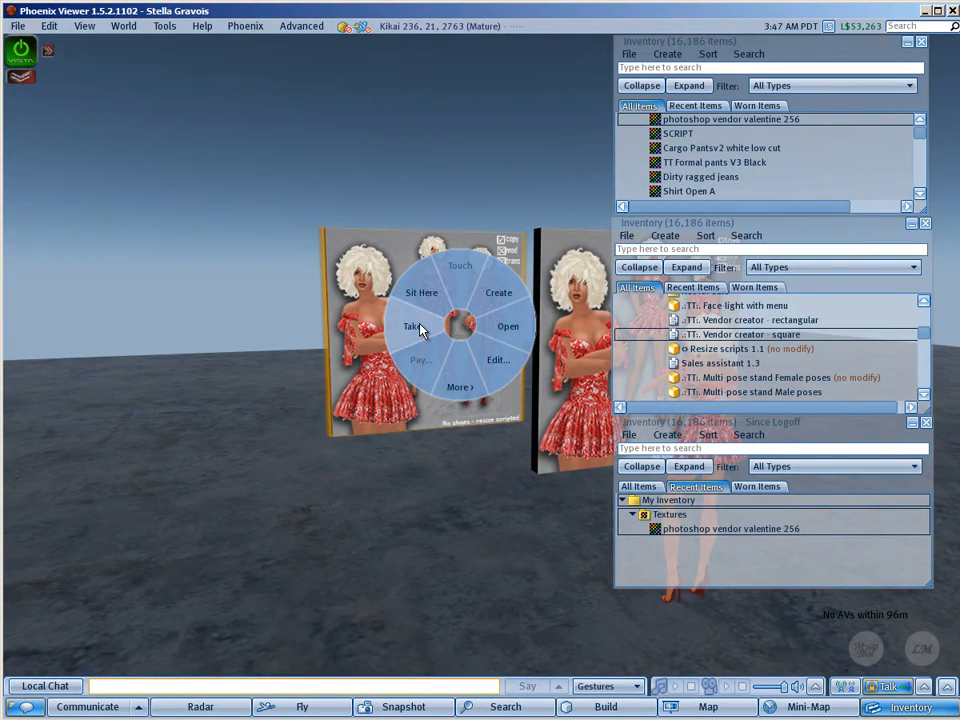
pyautogui.click(495, 362)
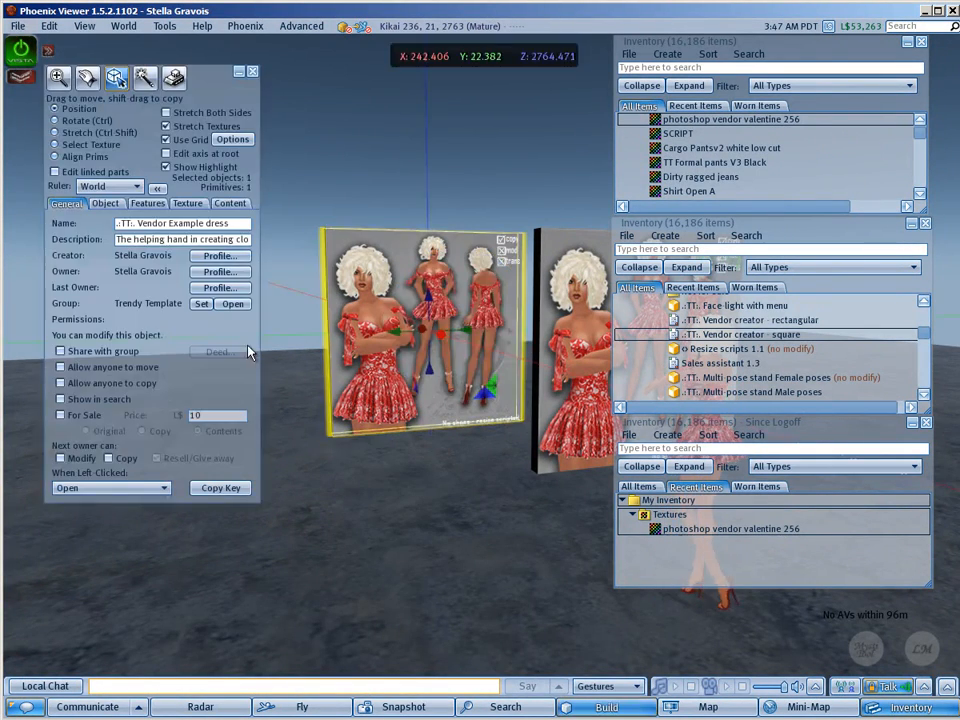
pyautogui.click(148, 224)
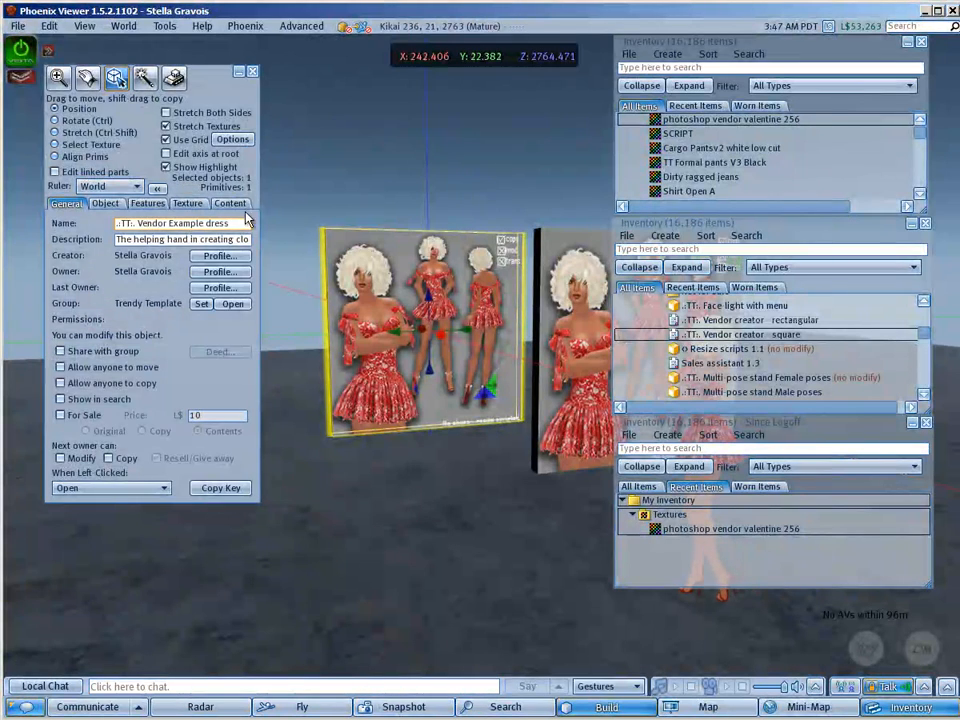
pyautogui.doubleClick(141, 223)
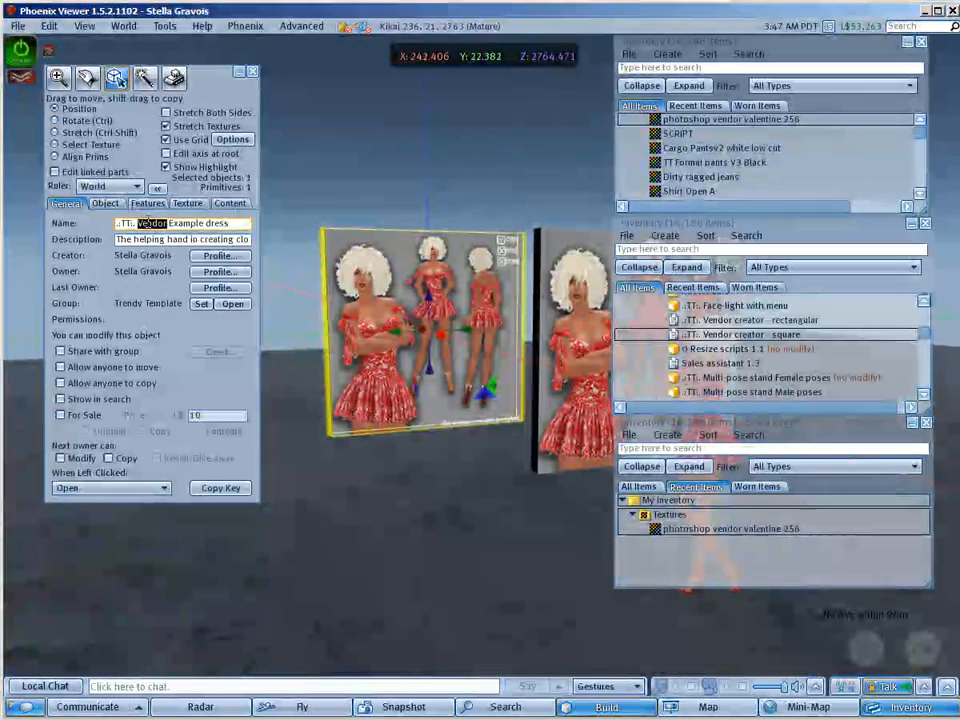
pyautogui.press('BackSpace')
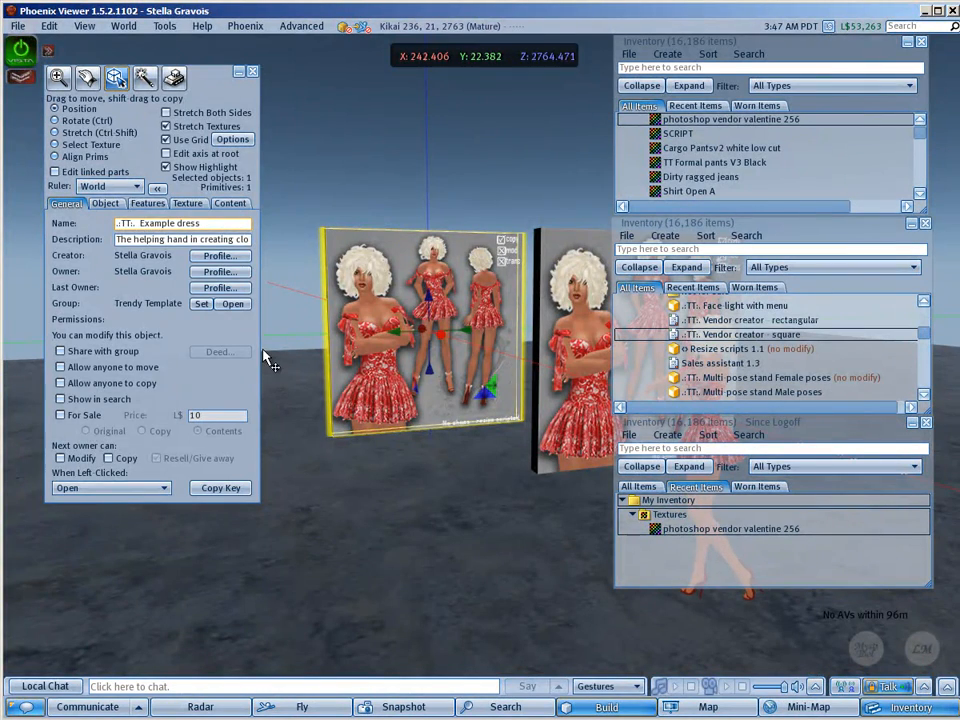
pyautogui.press('Delete')
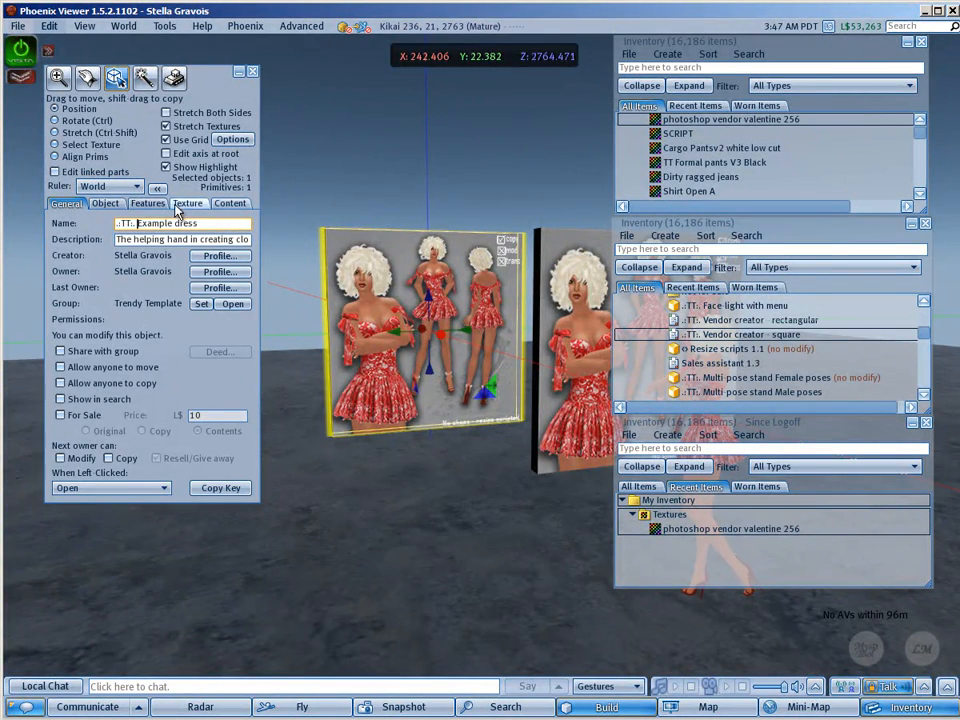
pyautogui.click(202, 223)
pyautogui.write('(bo')
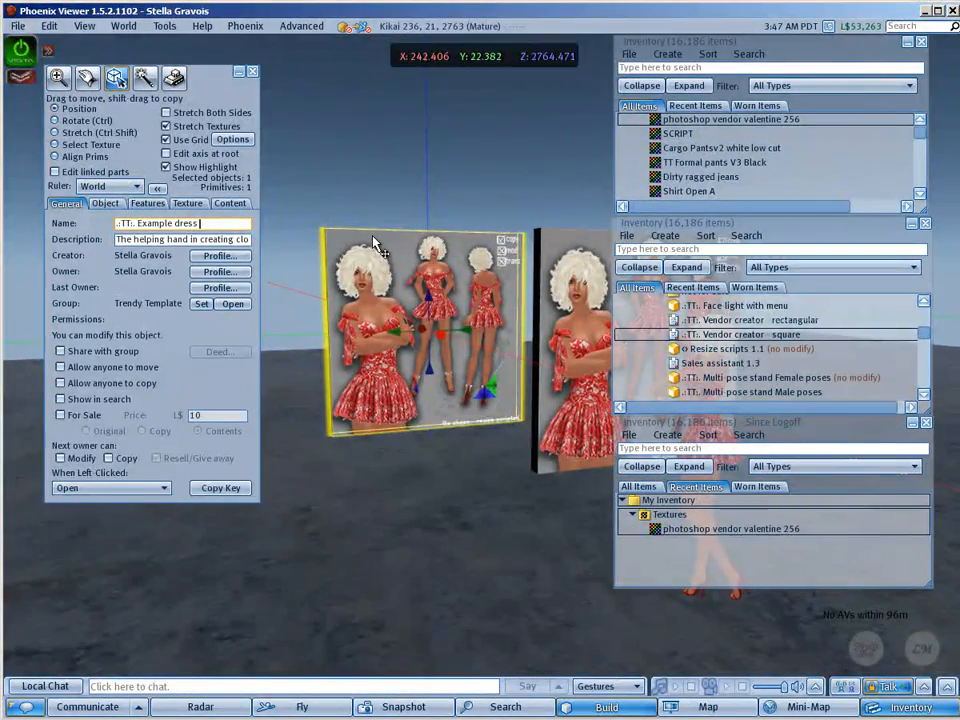
pyautogui.write('xed')
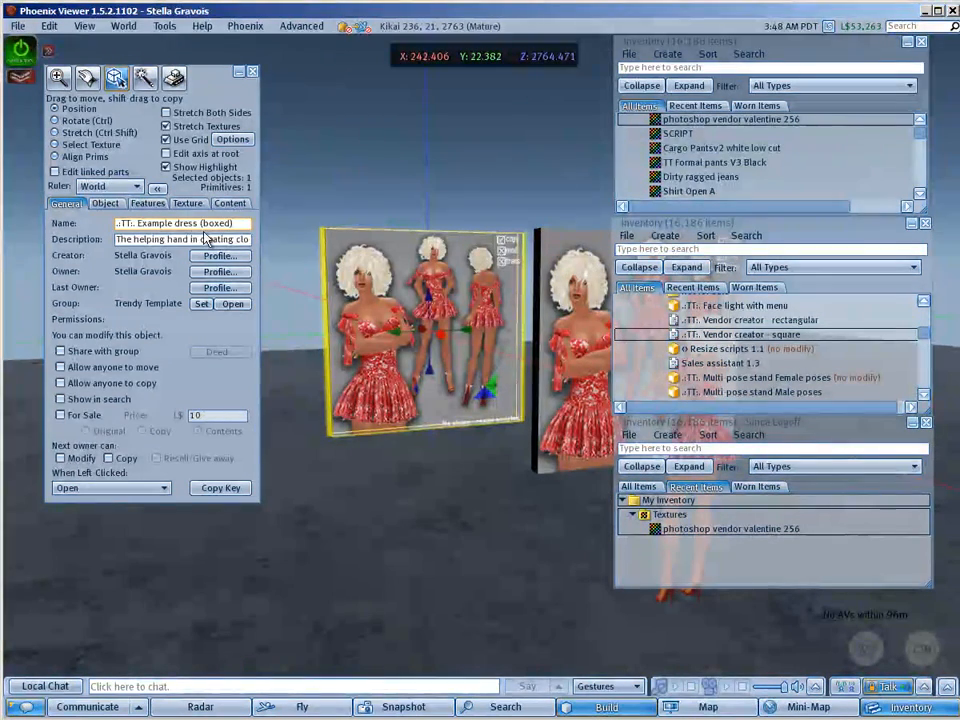
pyautogui.click(254, 73)
pyautogui.rightClick(452, 300)
pyautogui.click(410, 302)
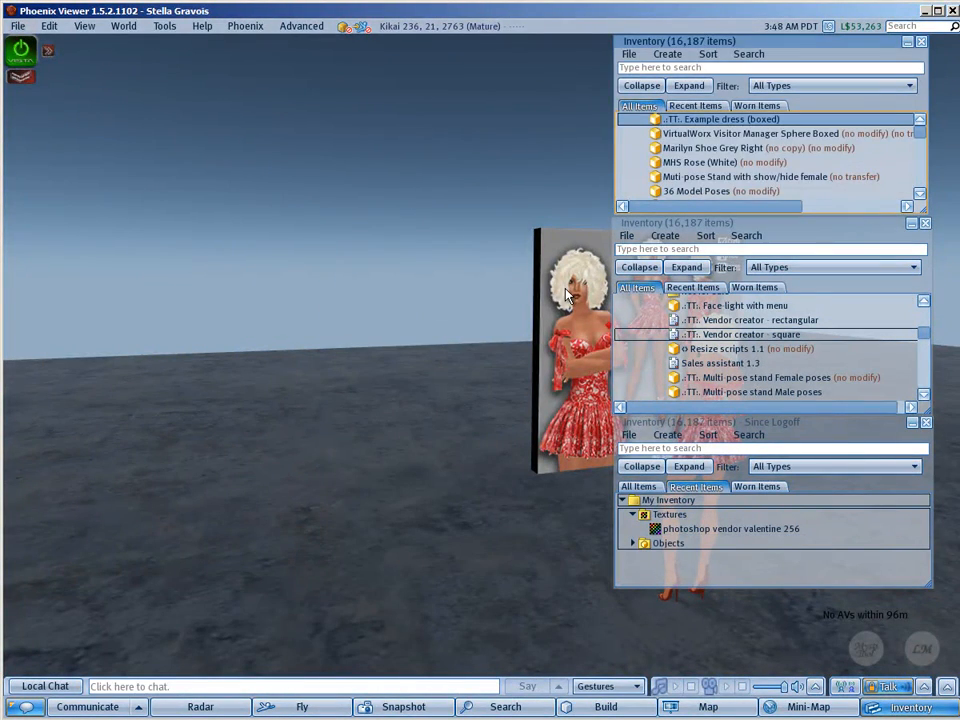
# - Add .:TT:. Example dress (boxed) and the Sales assistant 1.3 script to the contents of the remaining vendor
pyautogui.rightClick(560, 292)
pyautogui.click(598, 322)
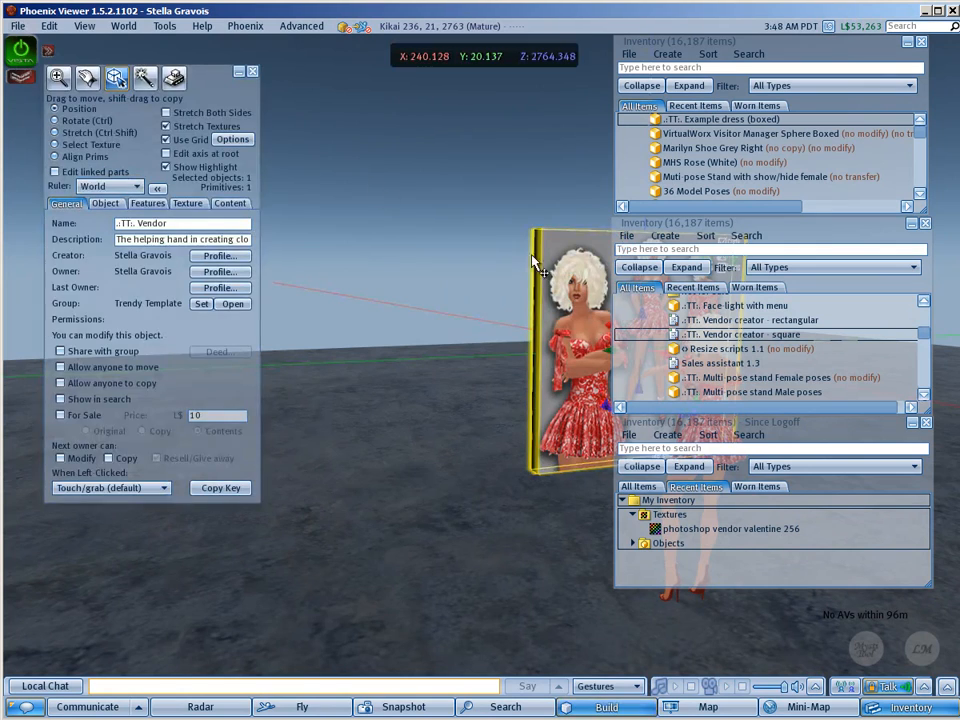
pyautogui.click(229, 204)
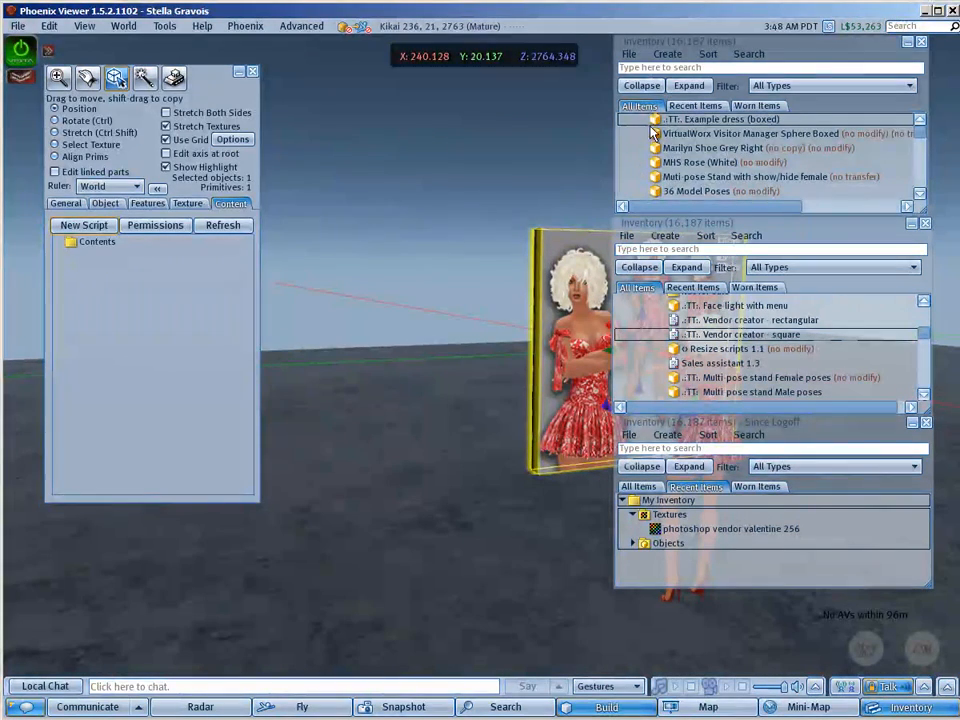
pyautogui.moveTo(654, 120); pyautogui.dragTo(178, 332)
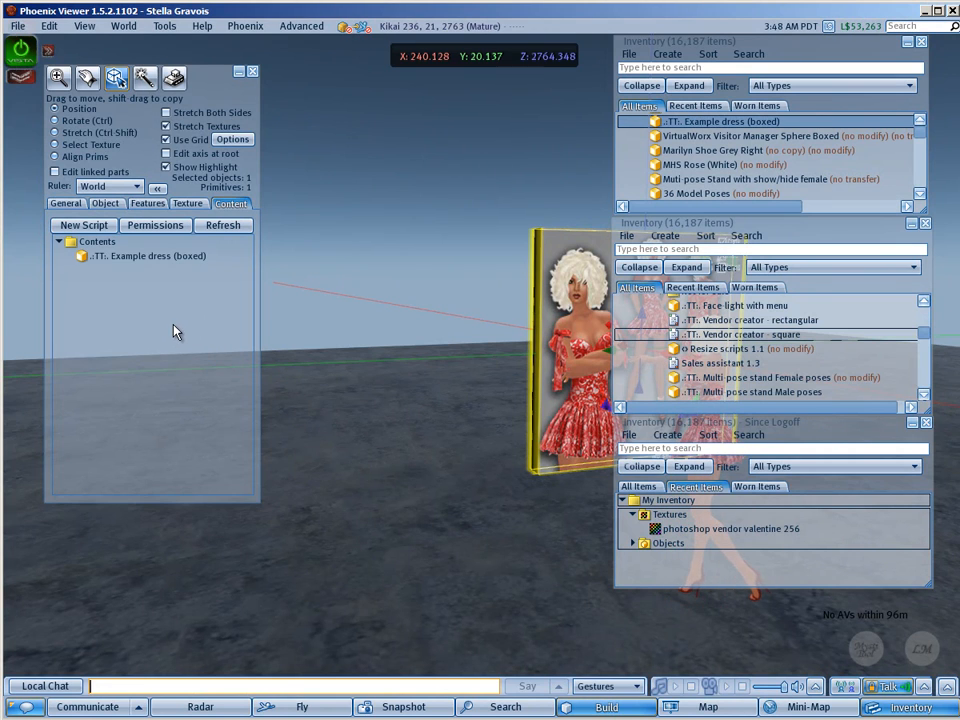
pyautogui.click(711, 364)
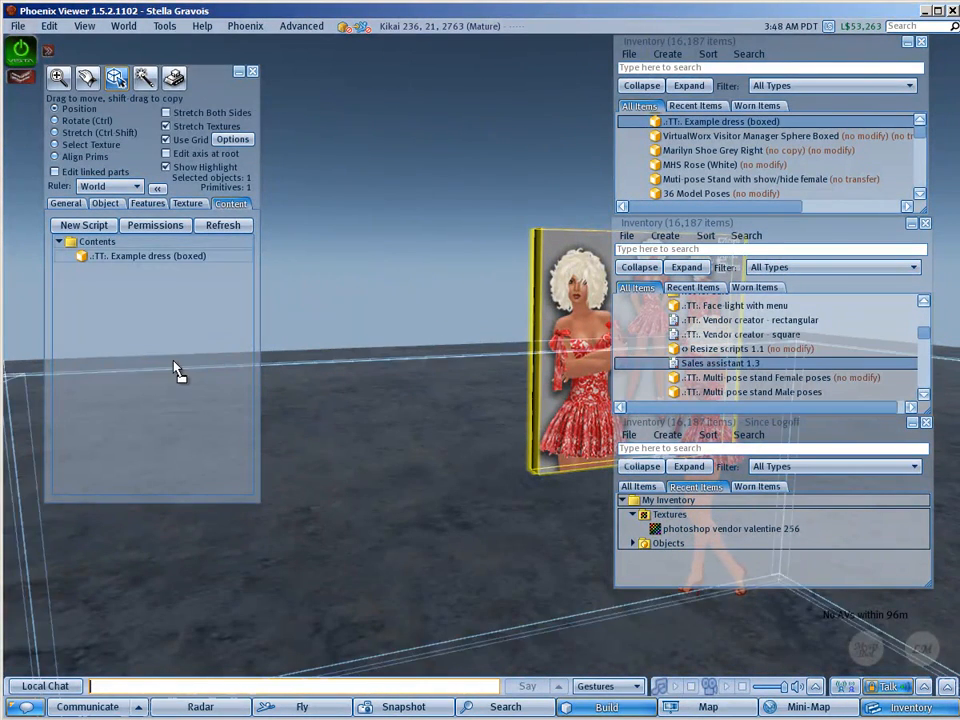
pyautogui.moveTo(172, 451); pyautogui.dragTo(171, 449)
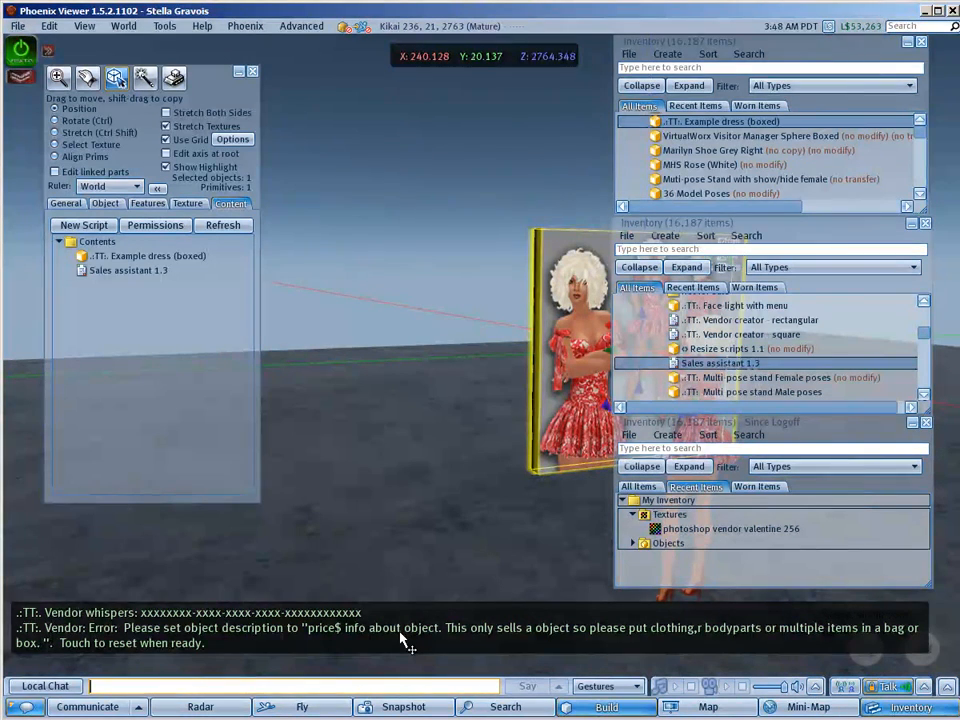
# - Show the local chat history beside the build settings and rename the vendor as .:TT:. Vendor Example Dress
pyautogui.click(60, 686)
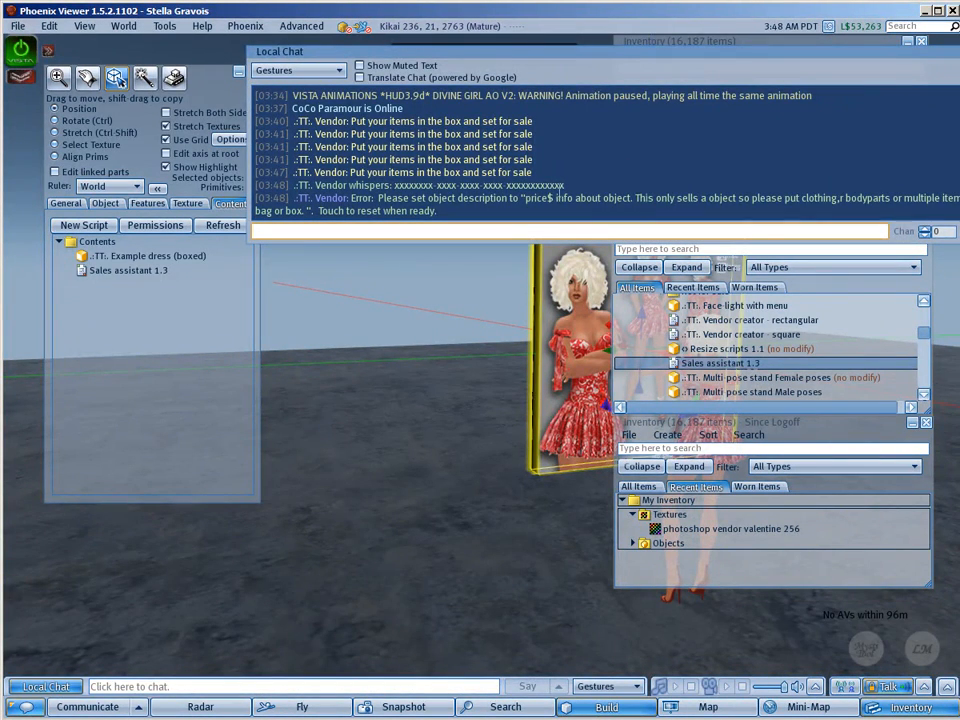
pyautogui.moveTo(616, 60); pyautogui.dragTo(388, 474)
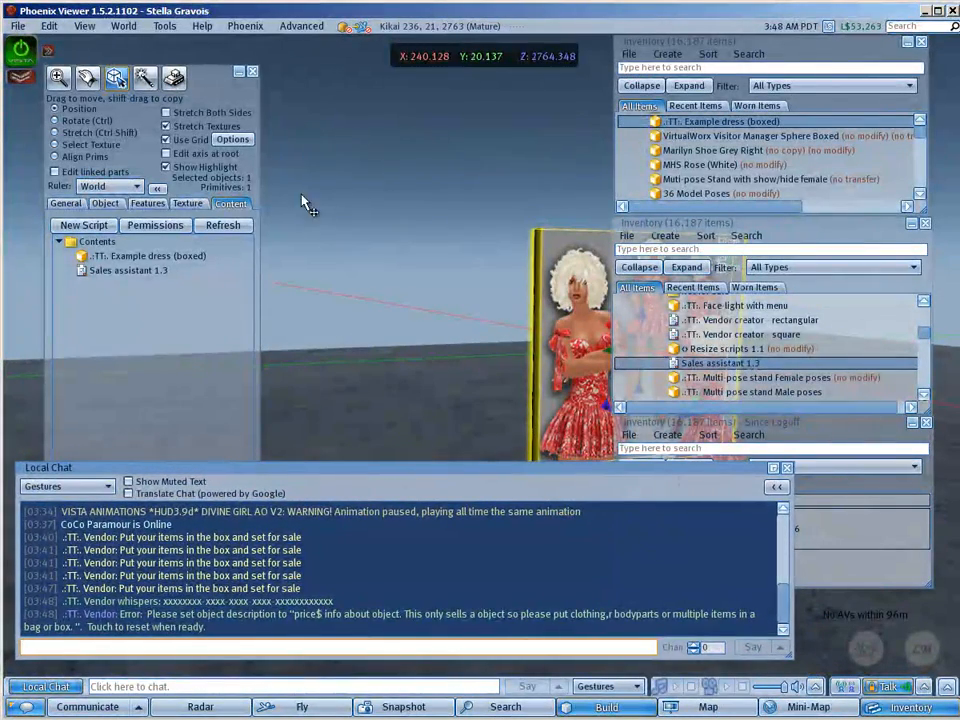
pyautogui.click(55, 204)
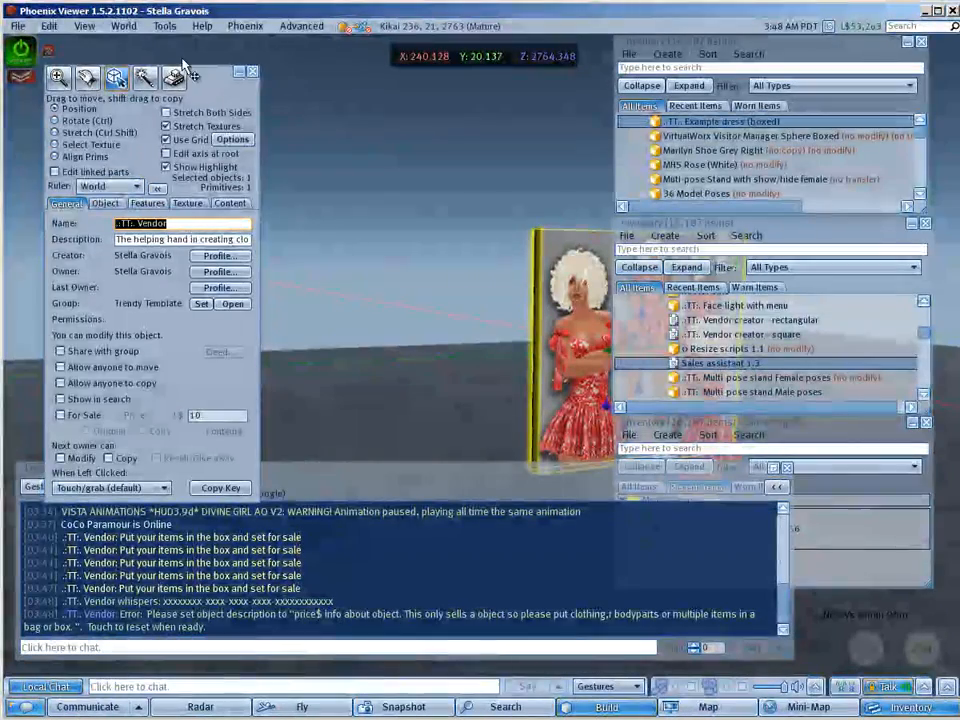
pyautogui.moveTo(213, 86); pyautogui.dragTo(318, 79)
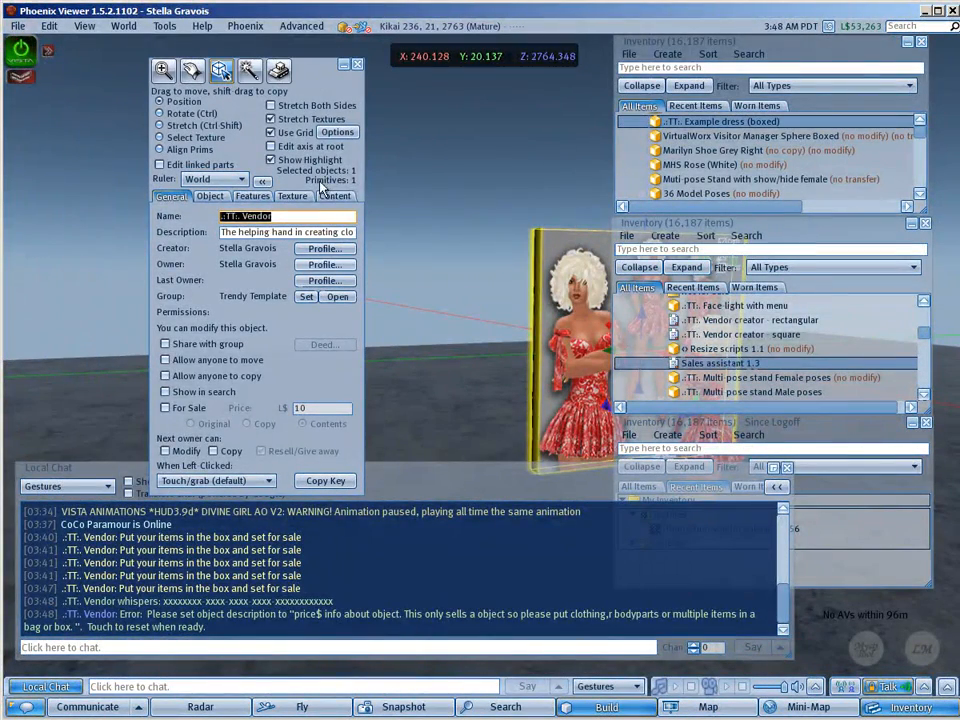
pyautogui.click(303, 215)
pyautogui.write('Examp')
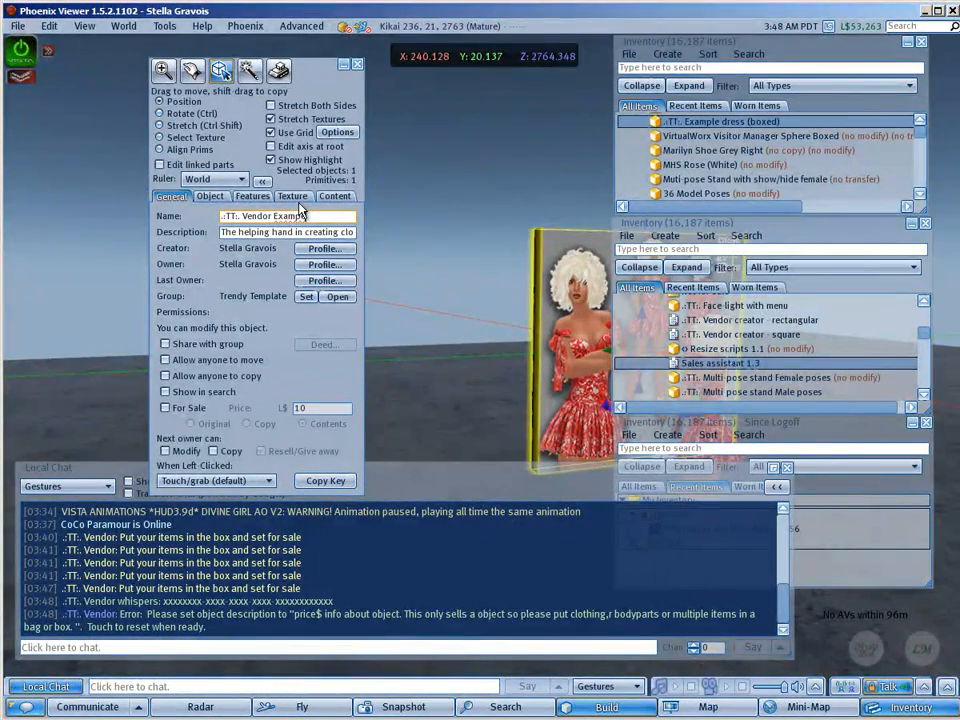
pyautogui.write('le Dress')
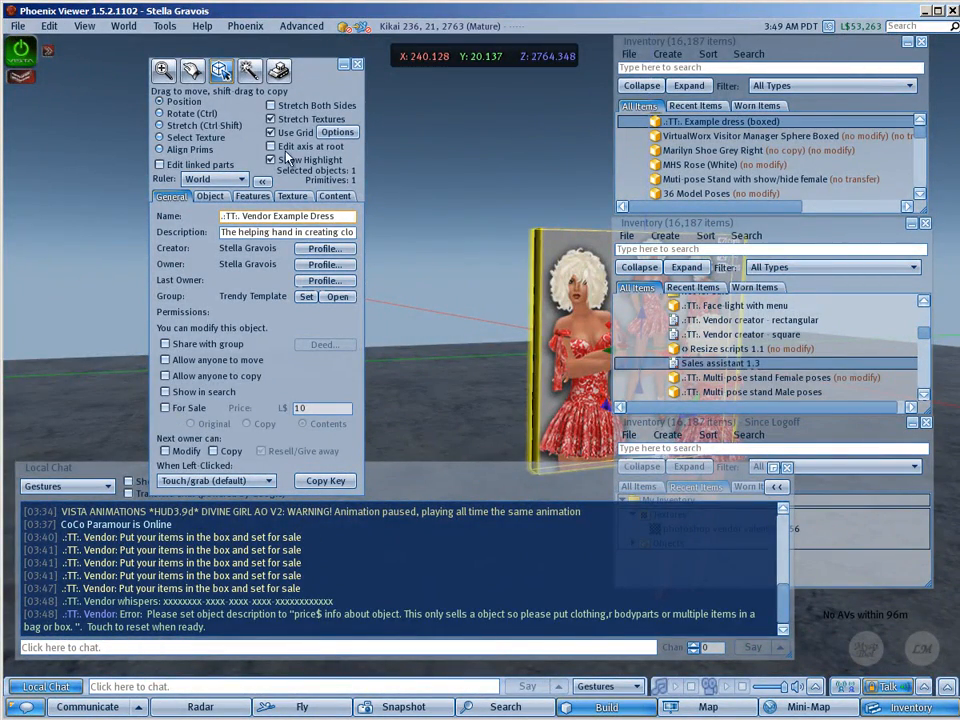
# - Set the vendor's description to 275, and touch the vendor to reset it, granting its request to take Linden dollars
pyautogui.press('Tab')
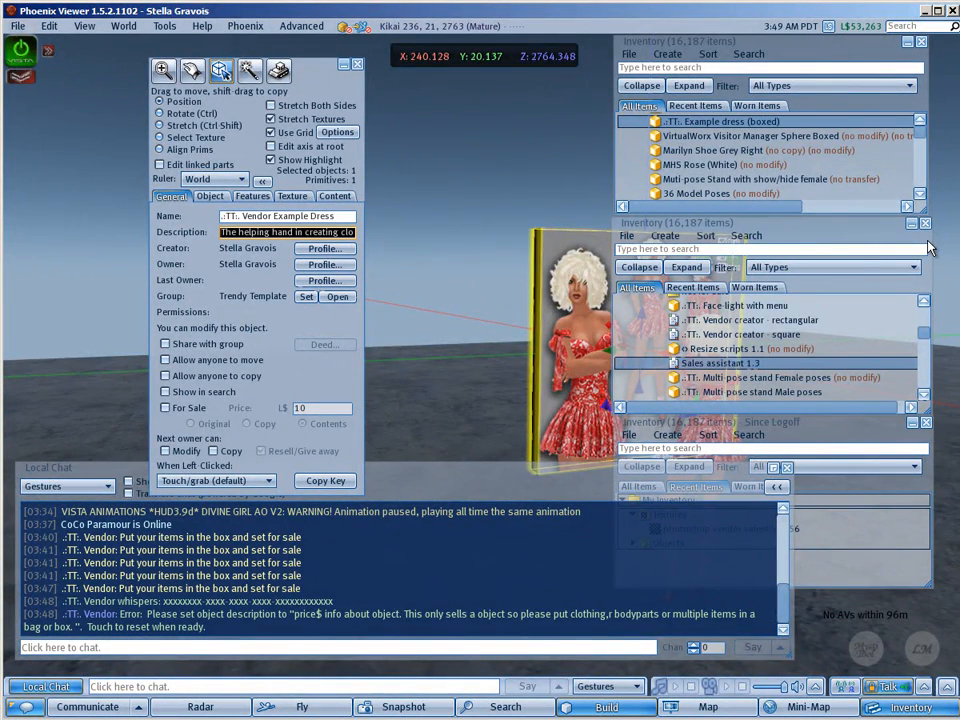
pyautogui.write('275')
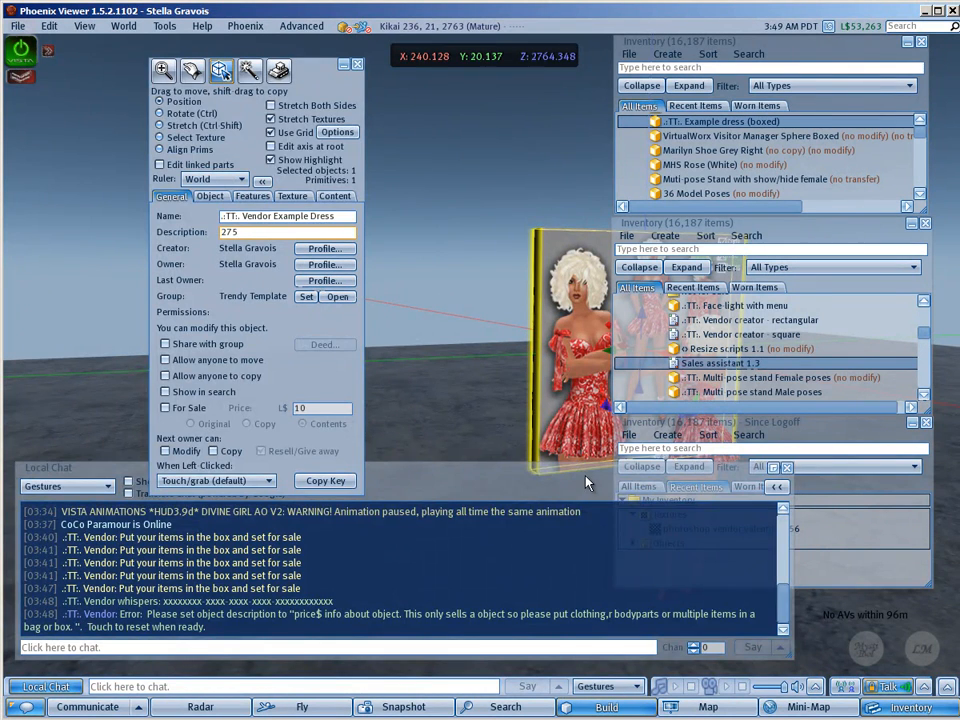
pyautogui.click(787, 467)
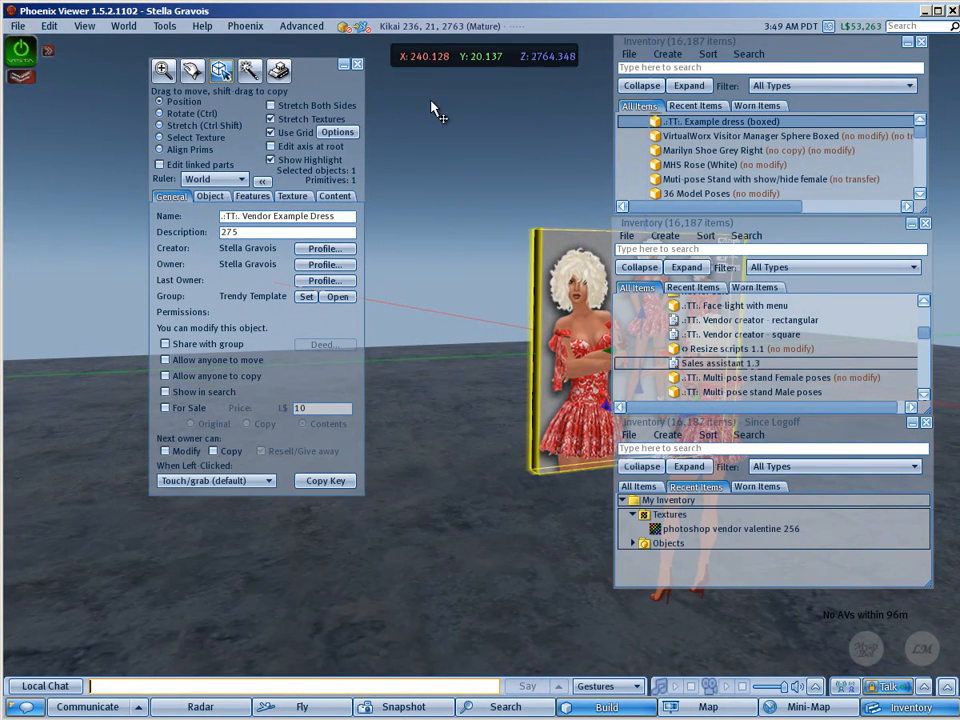
pyautogui.click(357, 64)
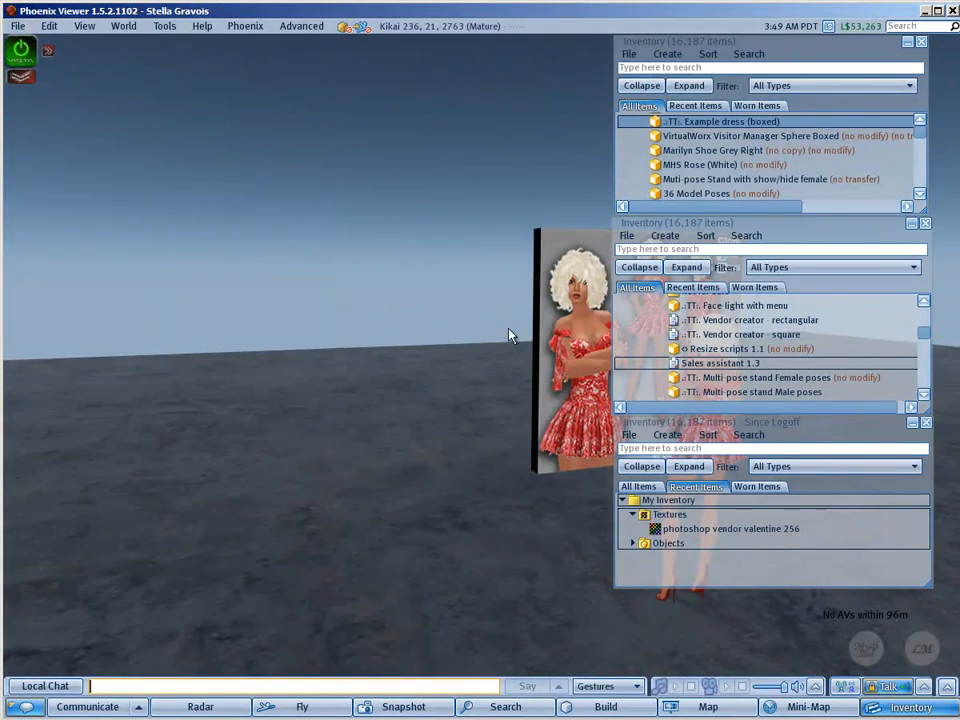
pyautogui.click(560, 320)
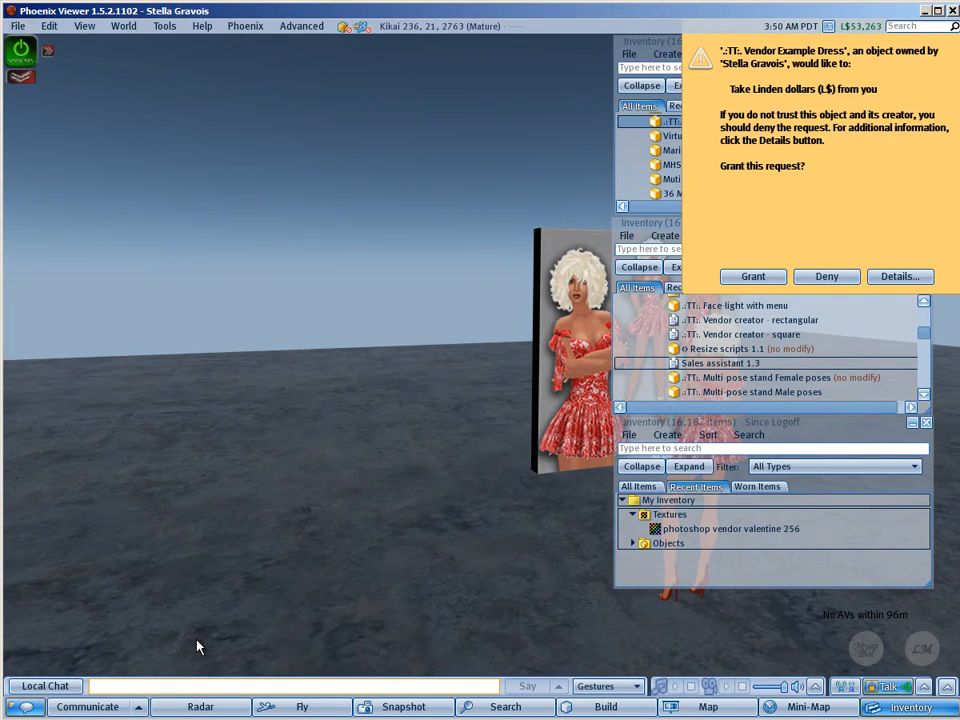
pyautogui.click(751, 277)
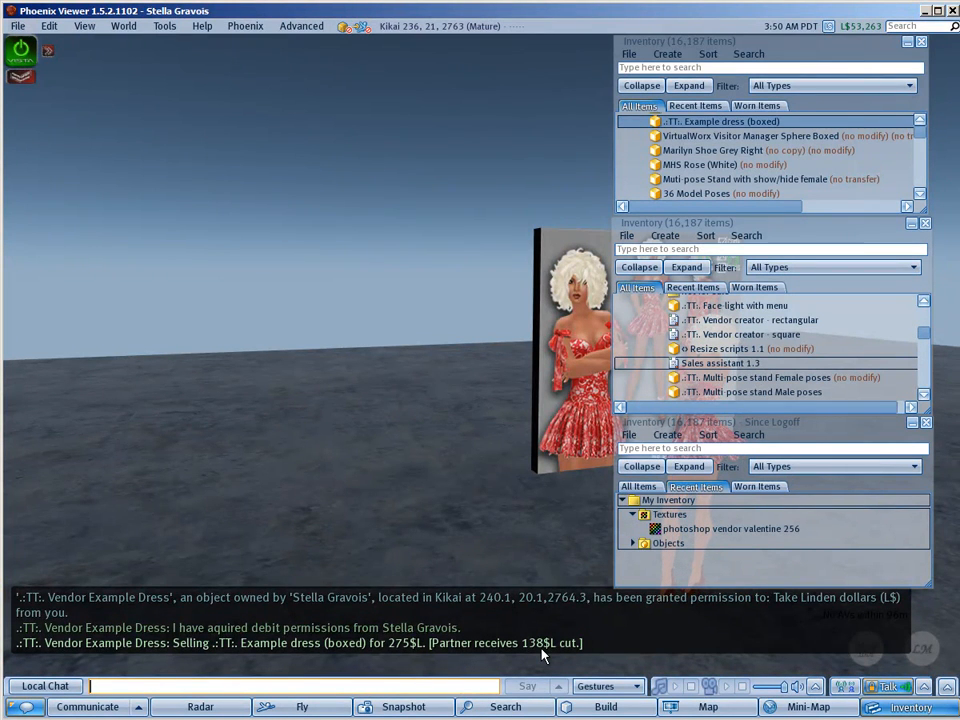
# - Move the profit-sharing vendor back into clear view at a Y position of about 23.13
pyautogui.rightClick(586, 380)
pyautogui.click(616, 412)
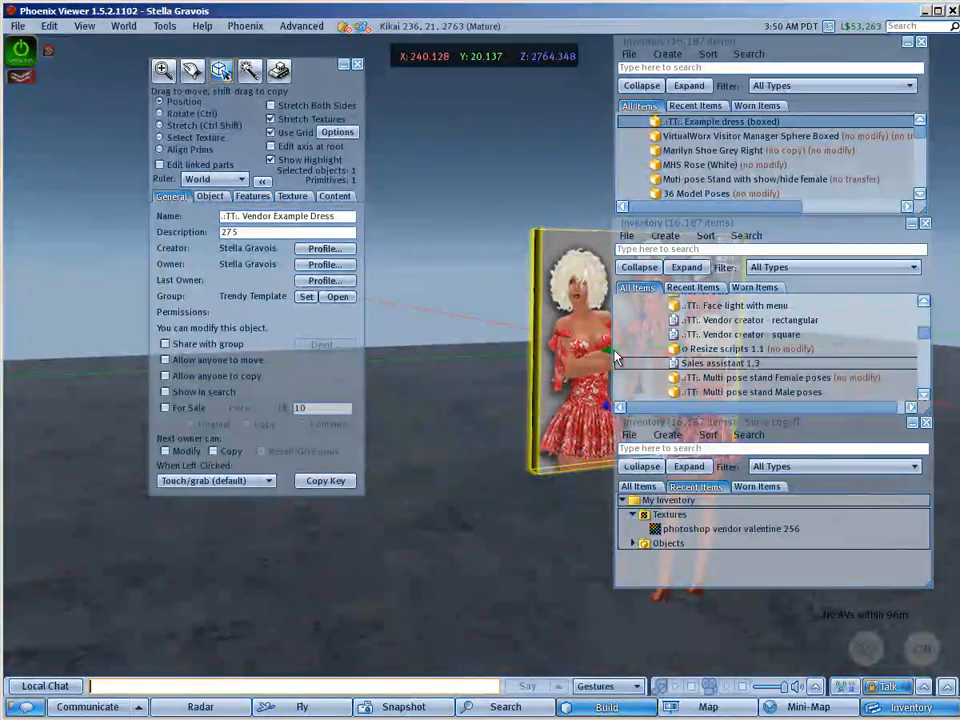
pyautogui.moveTo(610, 348); pyautogui.dragTo(383, 345)
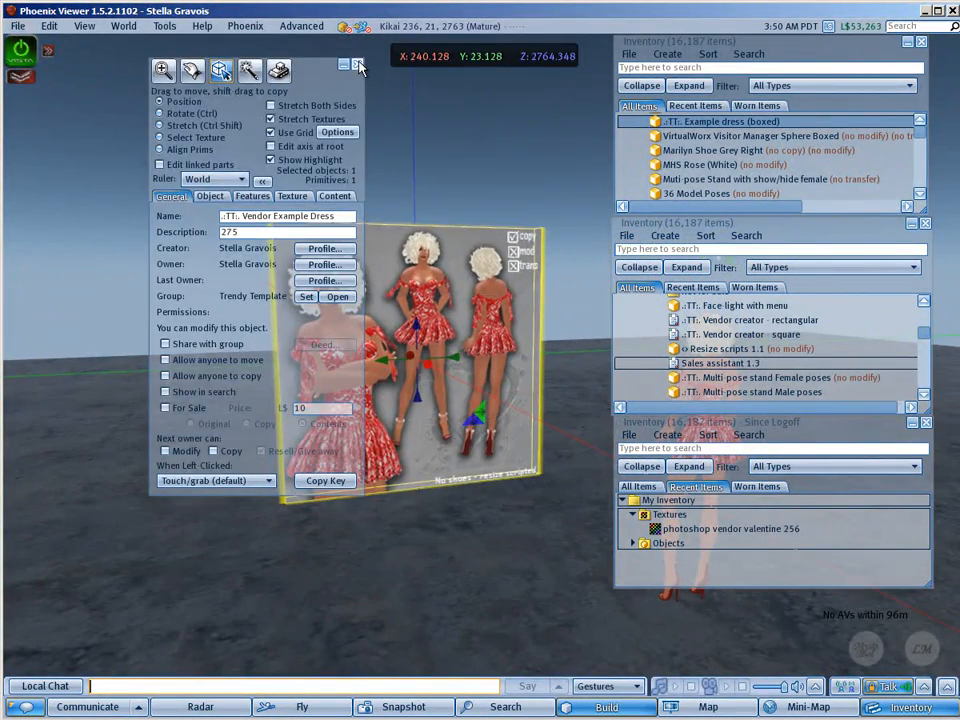
pyautogui.click(357, 63)
# - Check the price offered in the vendor's payment dialog and cancel without paying
pyautogui.rightClick(407, 359)
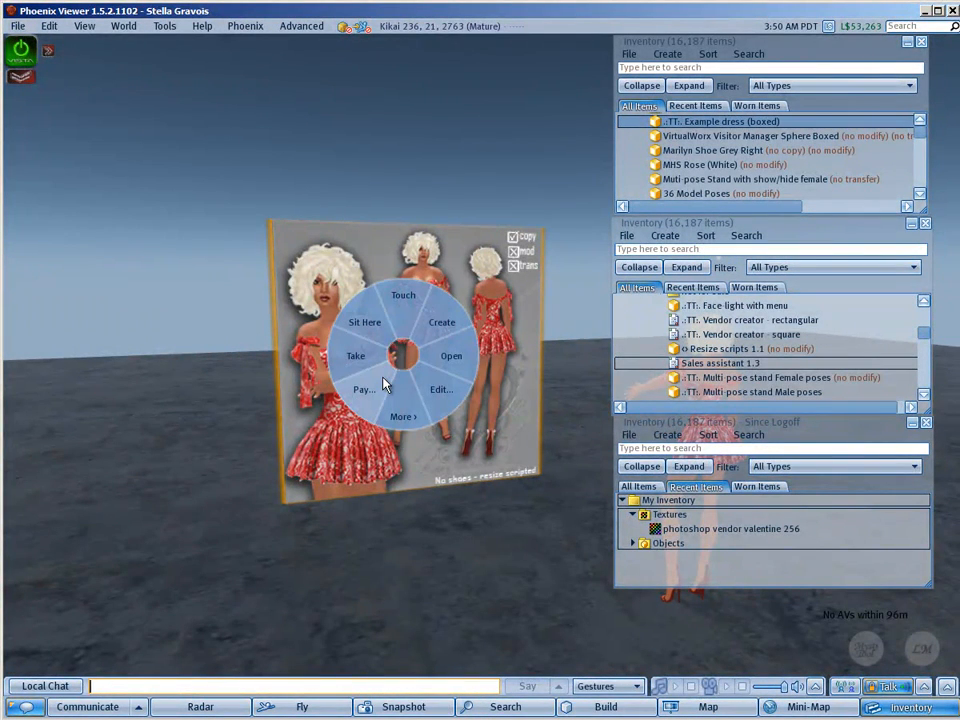
pyautogui.click(383, 385)
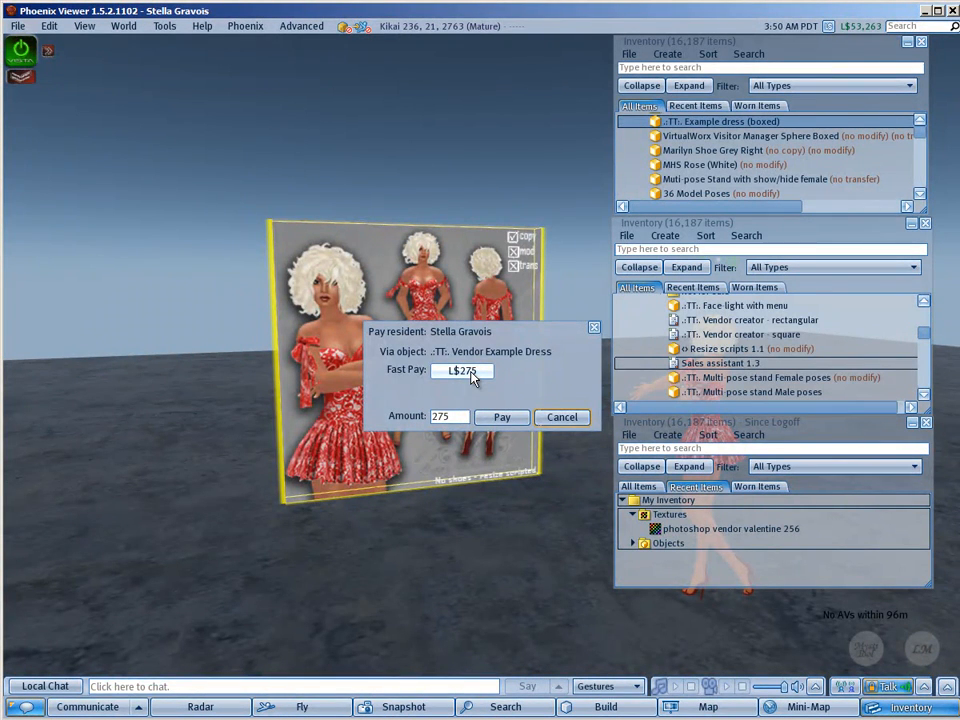
pyautogui.click(572, 418)
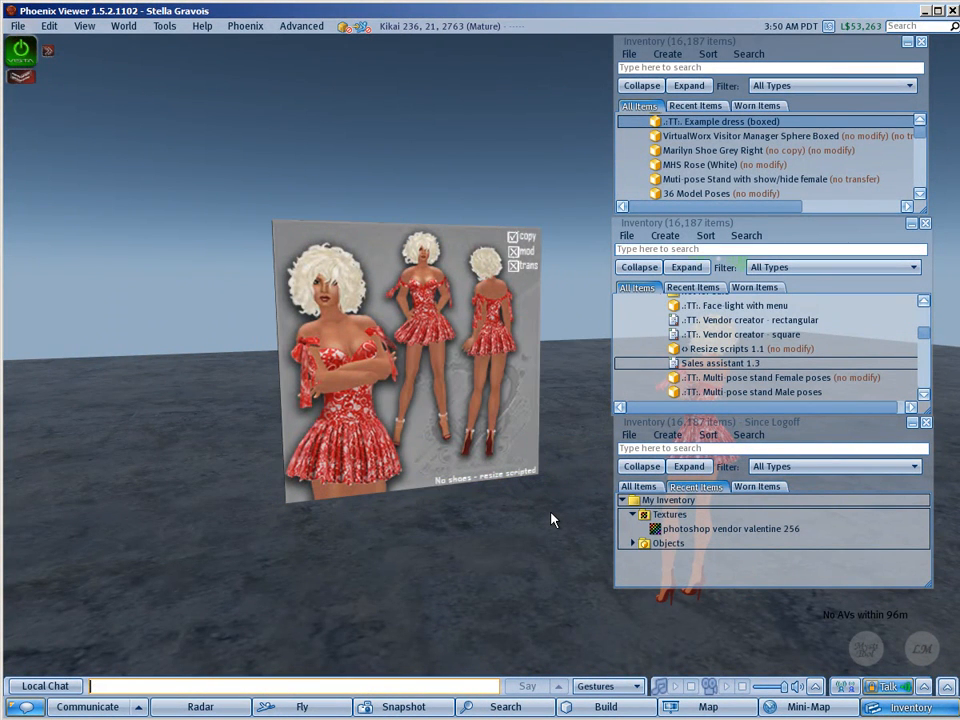